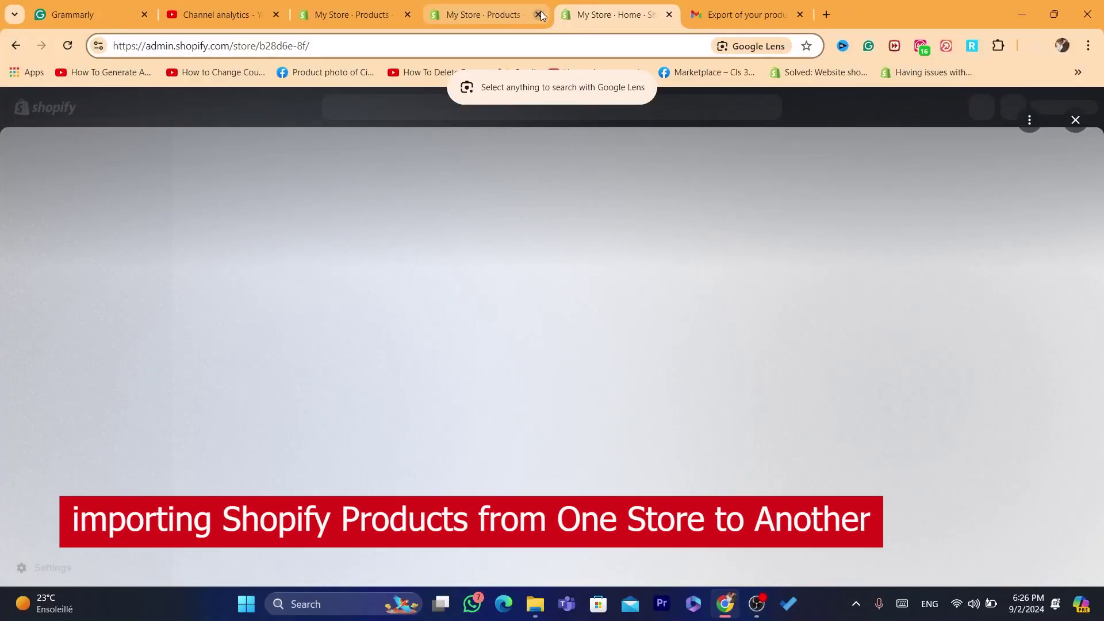
- Paste a web search into the address bar and visually look up a page region
{"action": "key", "text": "ctrl+a"}
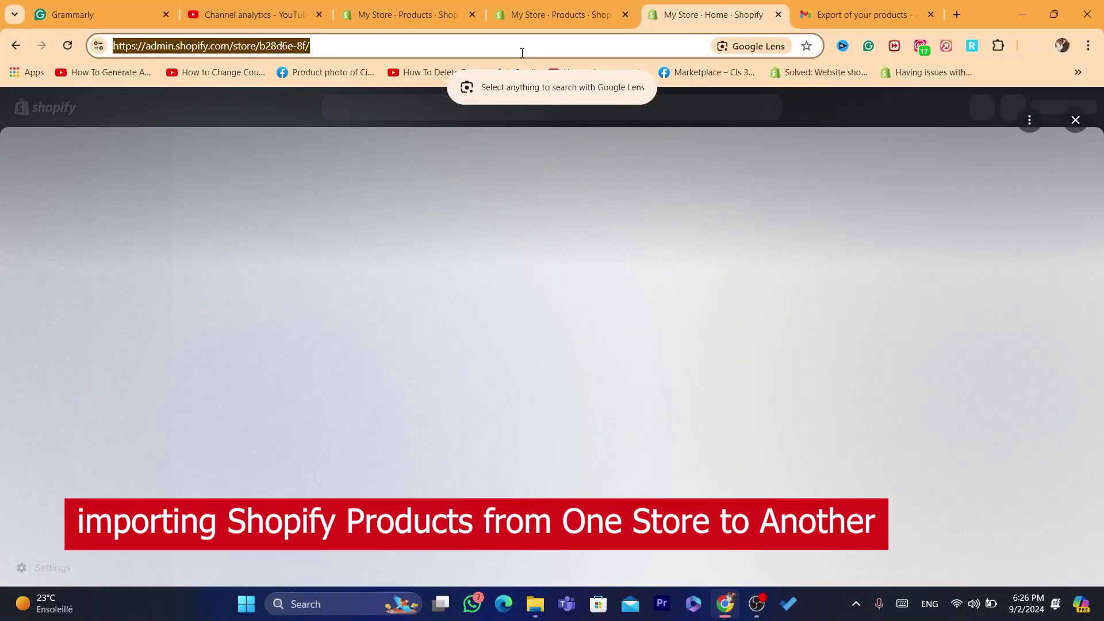
{"action": "type", "text": "Importing Shopify Products from One Store to Another"}
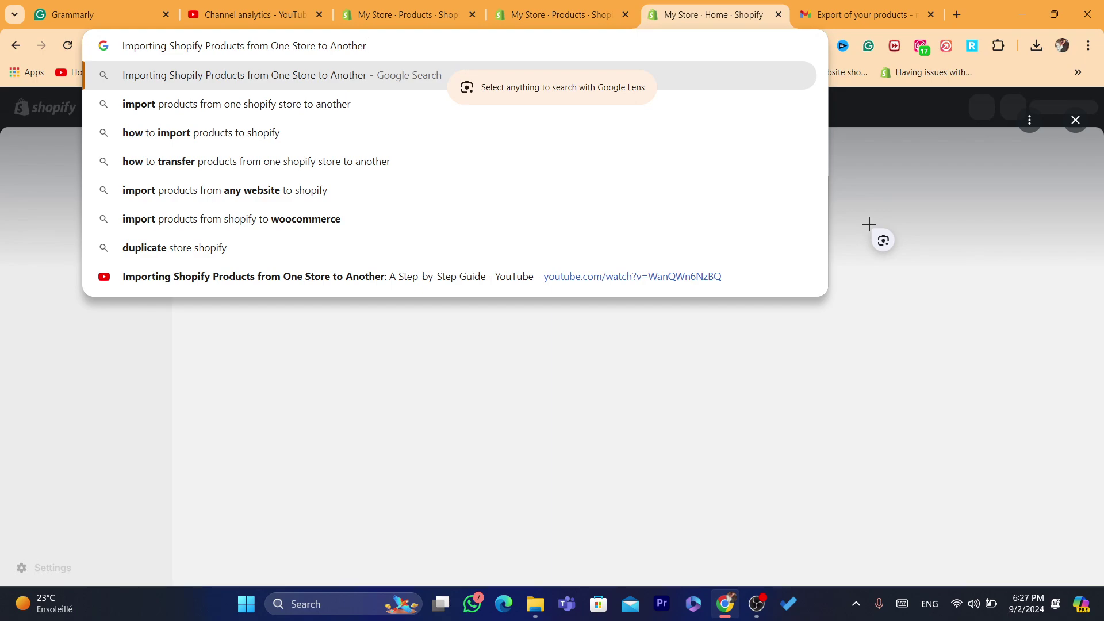
{"action": "left_click_drag", "start_coordinate": [918, 120], "coordinate": [862, 325]}
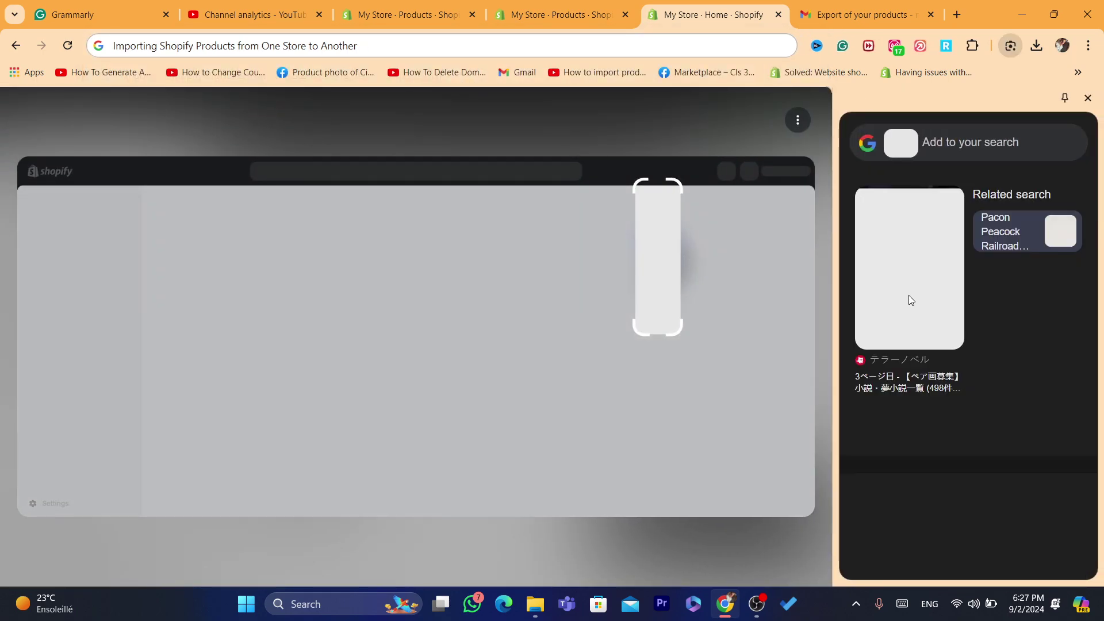
- Close the Lens panel and switch the admin to the Iol Store's product list
{"action": "left_click", "coordinate": [1087, 98]}
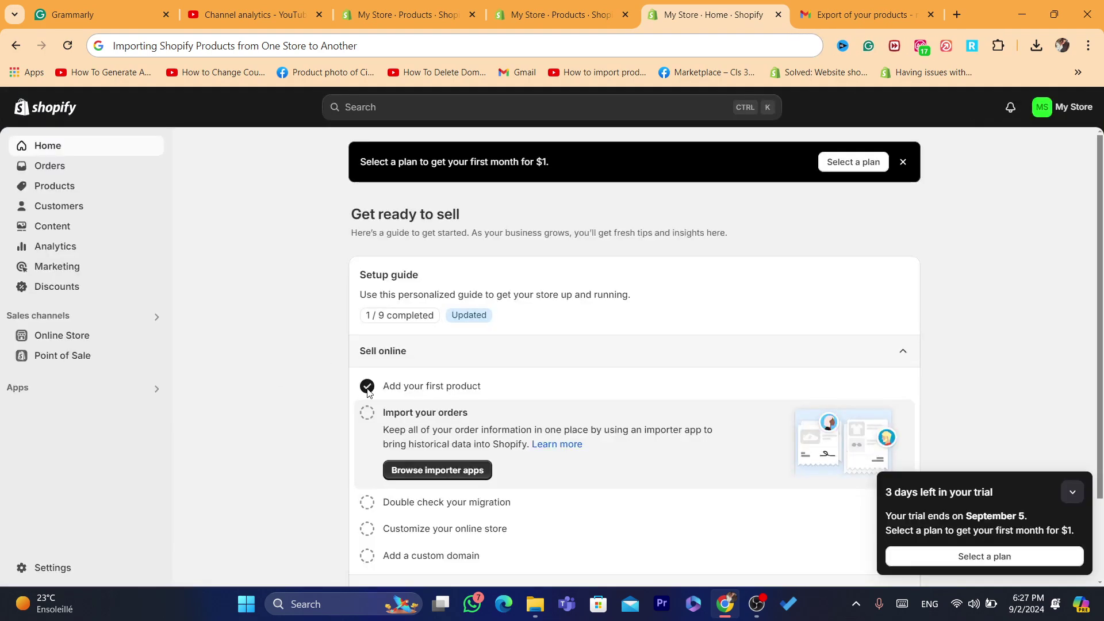
{"action": "left_click", "coordinate": [74, 186]}
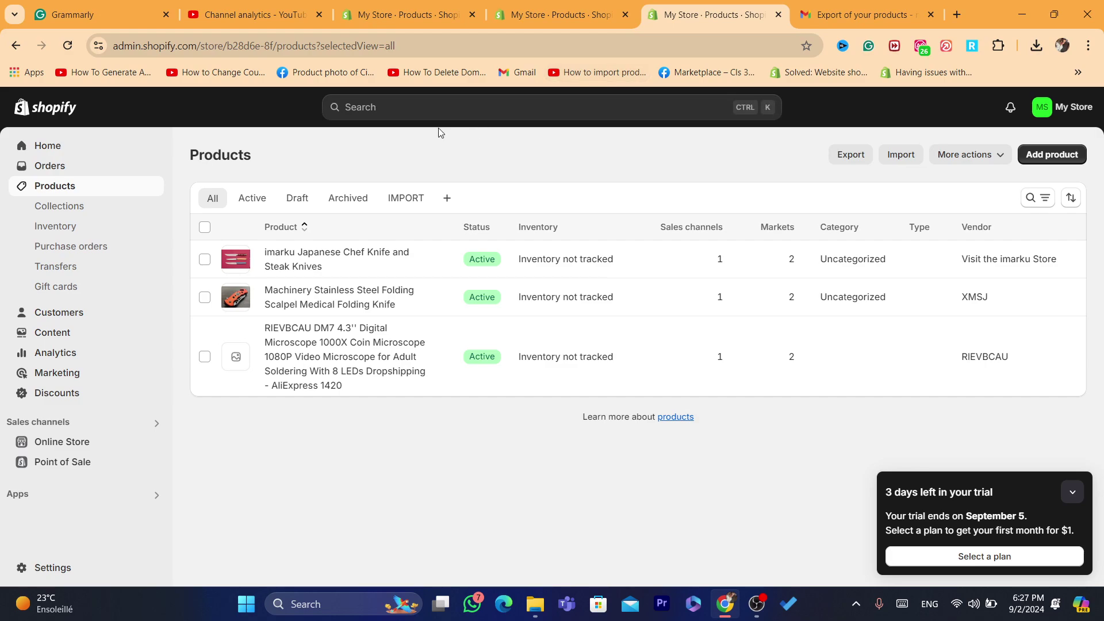
{"action": "left_click", "coordinate": [1065, 107]}
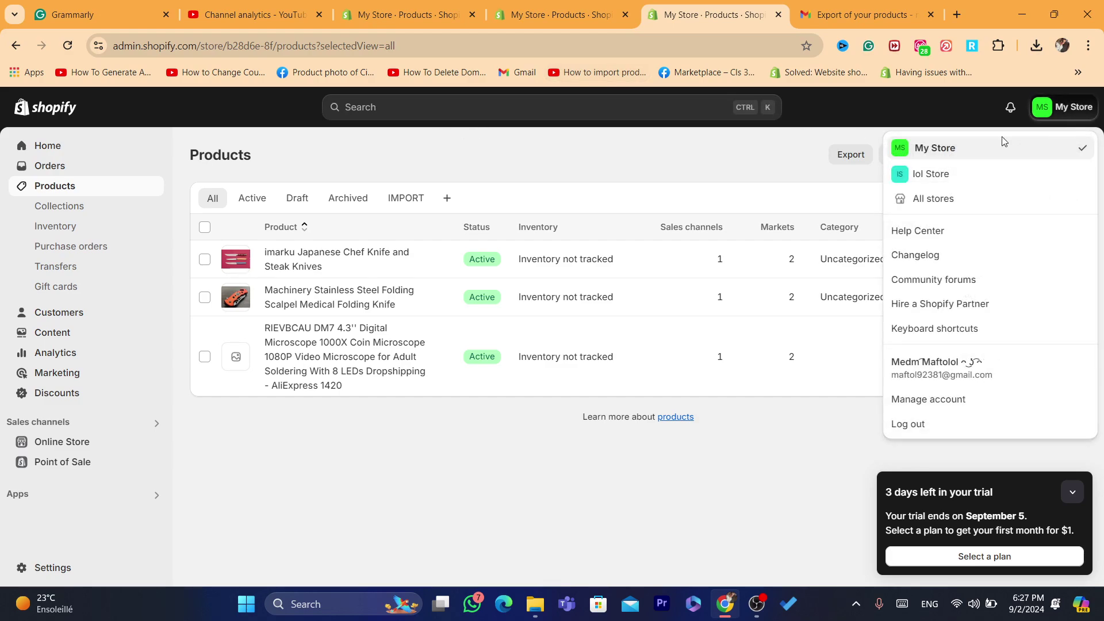
{"action": "left_click", "coordinate": [957, 172]}
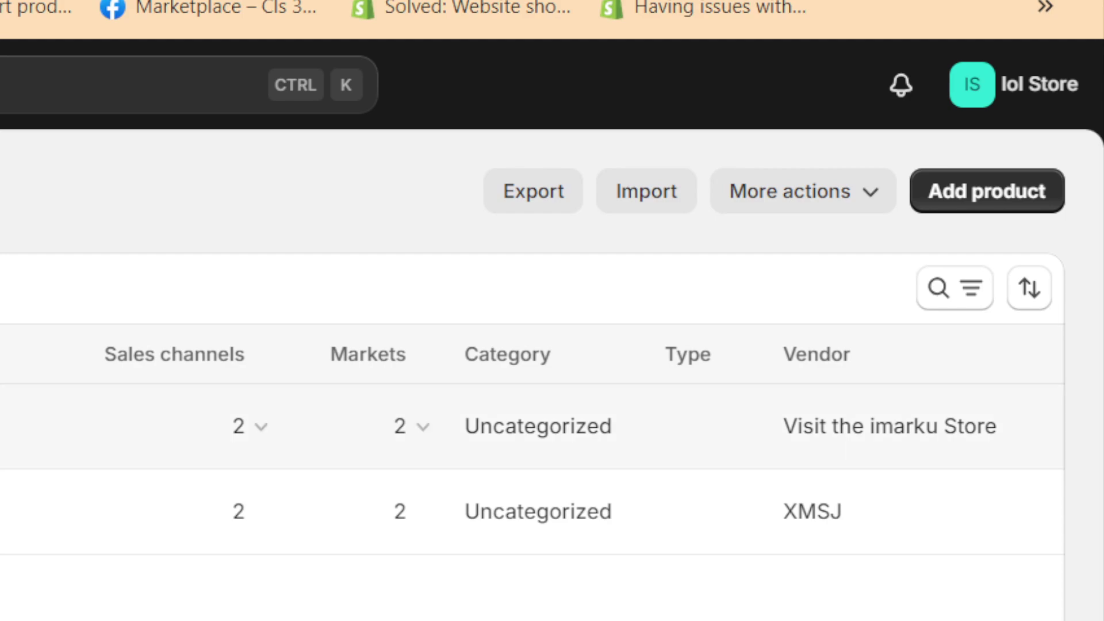
- Select the imarku, XMSJ and RIEVBCAU products and bulk-delete all three
{"action": "left_click", "coordinate": [0, 354]}
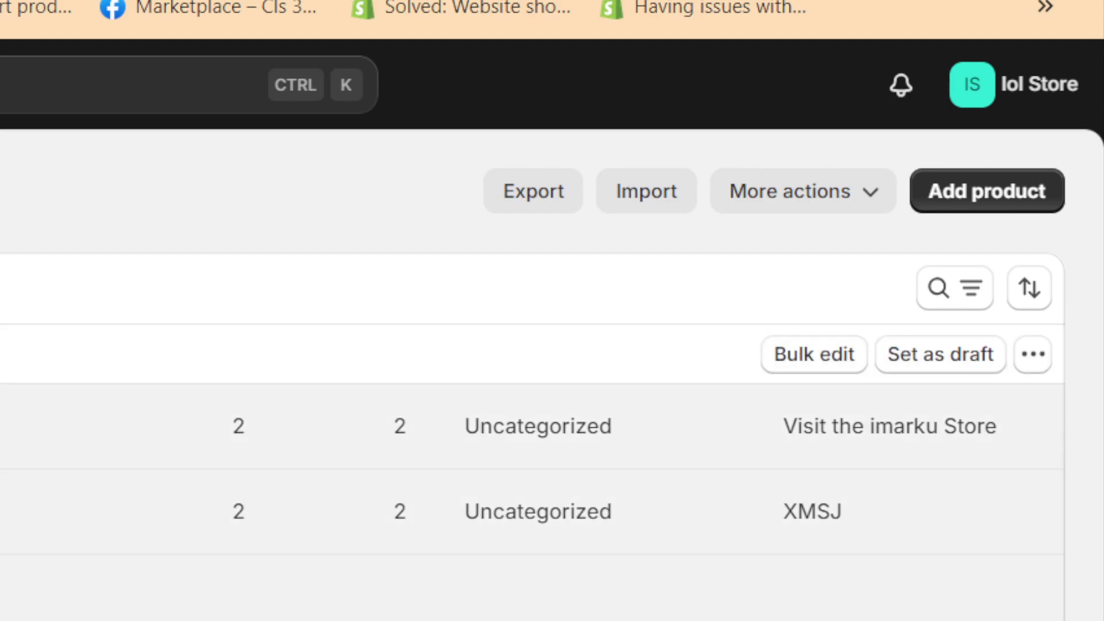
{"action": "left_click", "coordinate": [1034, 354]}
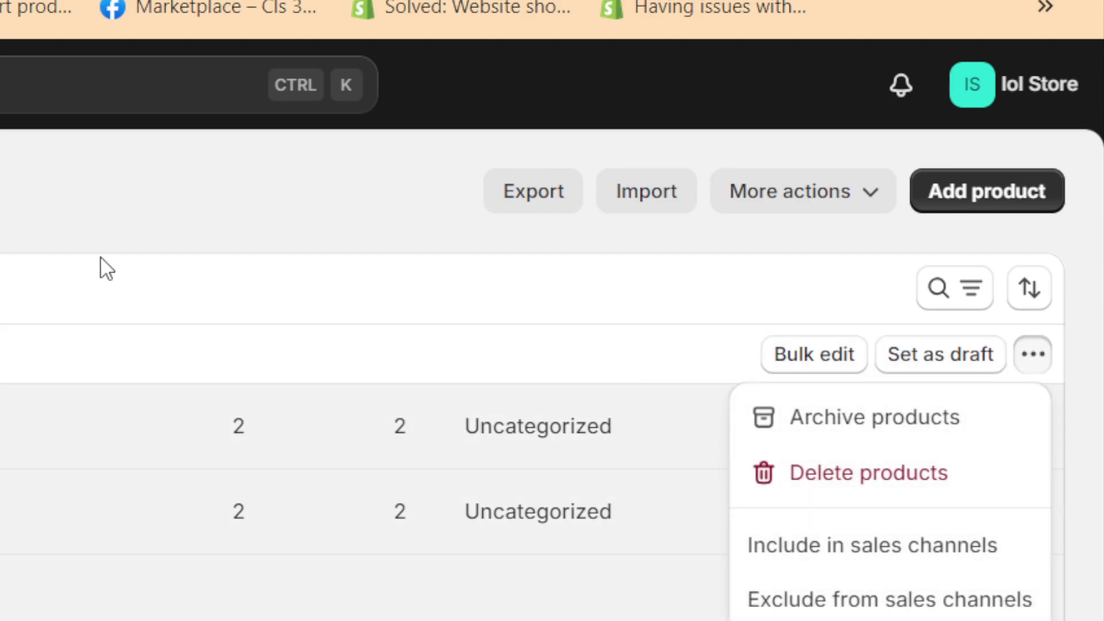
{"action": "left_click", "coordinate": [1029, 85]}
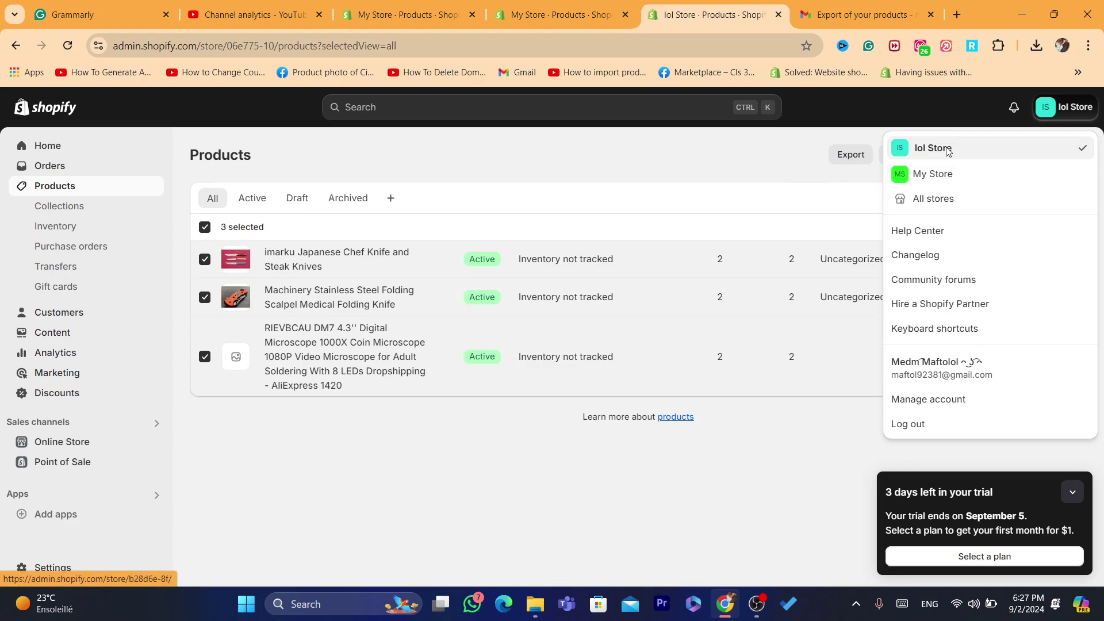
{"action": "left_click", "coordinate": [730, 200]}
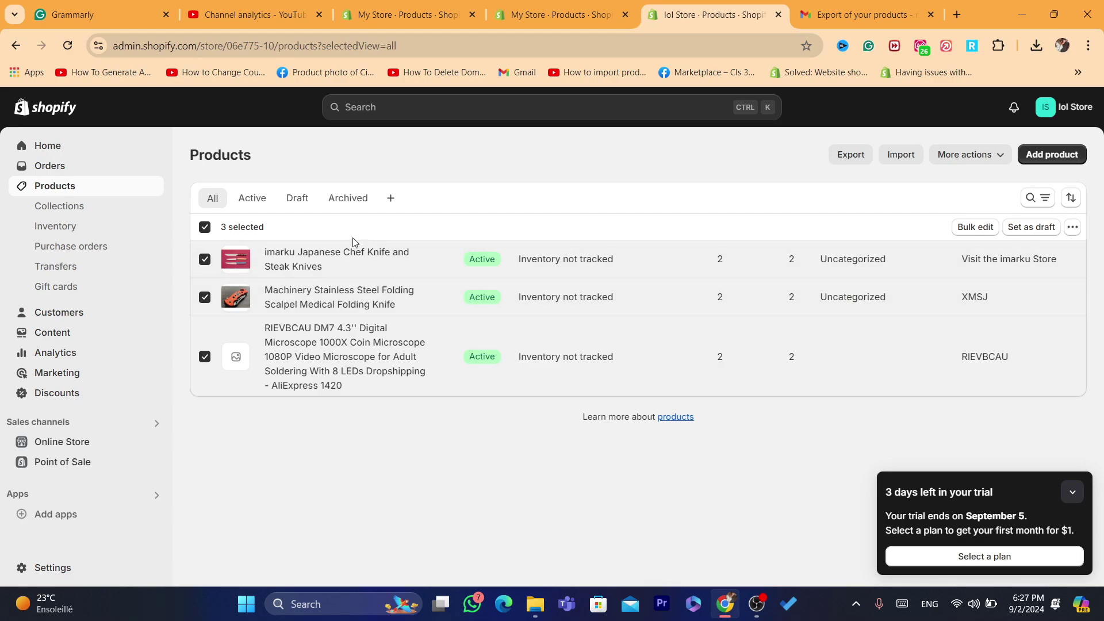
{"action": "left_click", "coordinate": [1072, 226]}
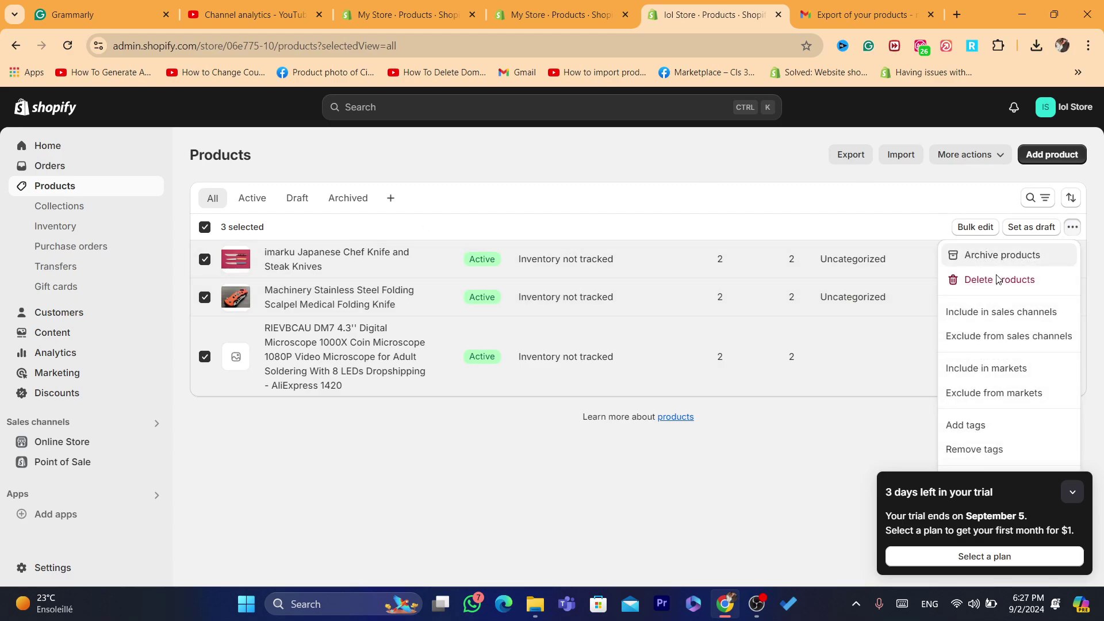
{"action": "left_click", "coordinate": [980, 280]}
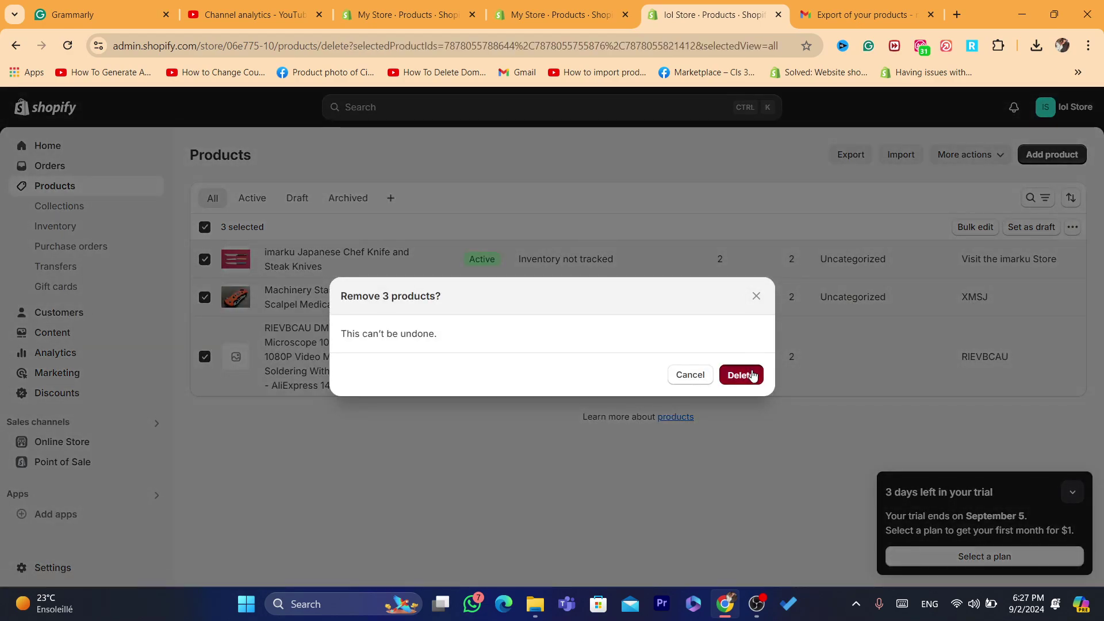
{"action": "left_click", "coordinate": [748, 375]}
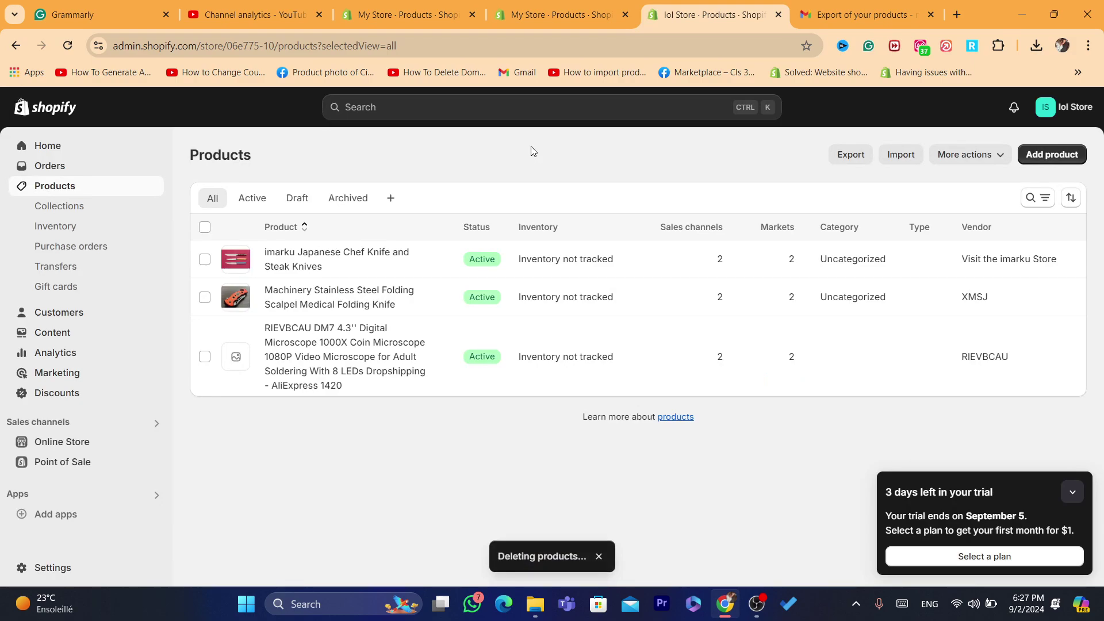
- Reload the now-empty Iol Store Products page and highlight some of its text
{"action": "left_click", "coordinate": [67, 45]}
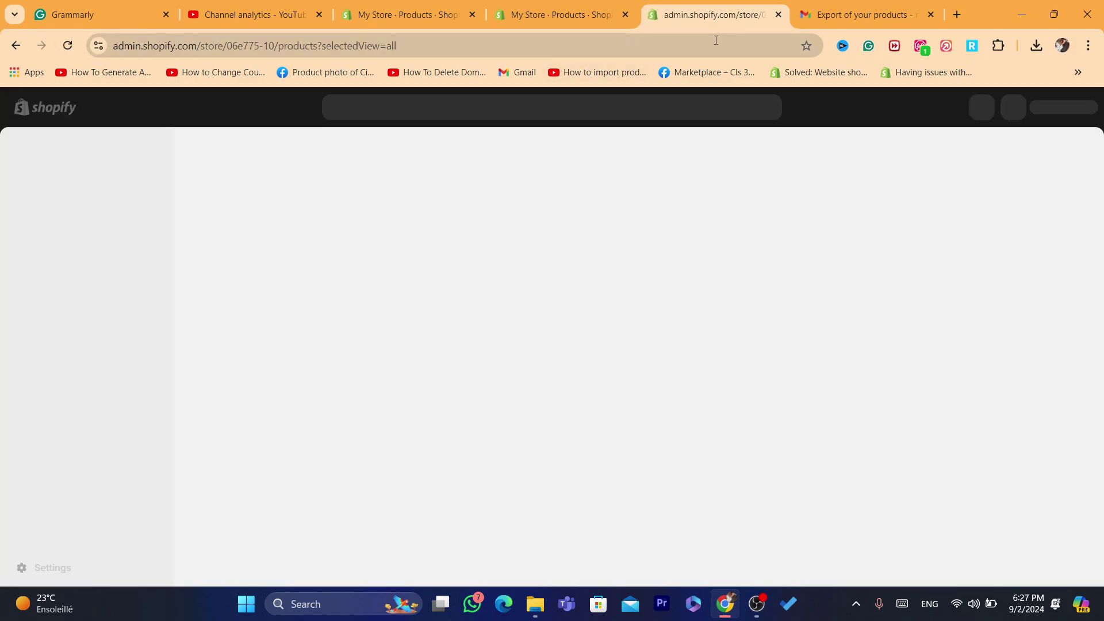
{"action": "left_click", "coordinate": [718, 46]}
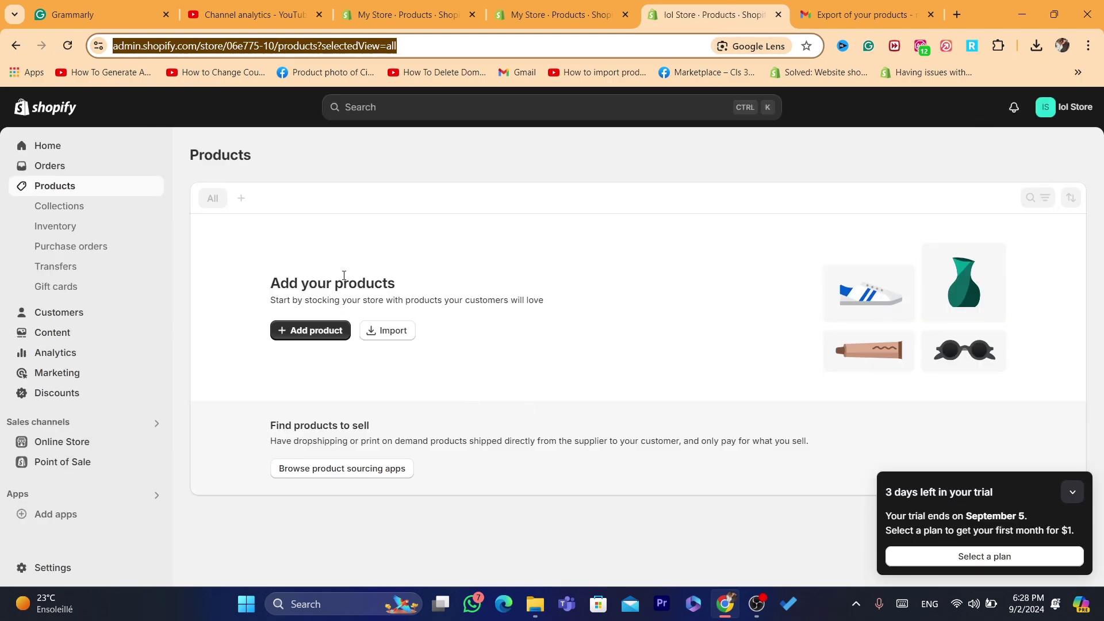
{"action": "left_click", "coordinate": [260, 283]}
{"action": "left_click_drag", "start_coordinate": [260, 283], "coordinate": [515, 313]}
{"action": "left_click", "coordinate": [517, 315]}
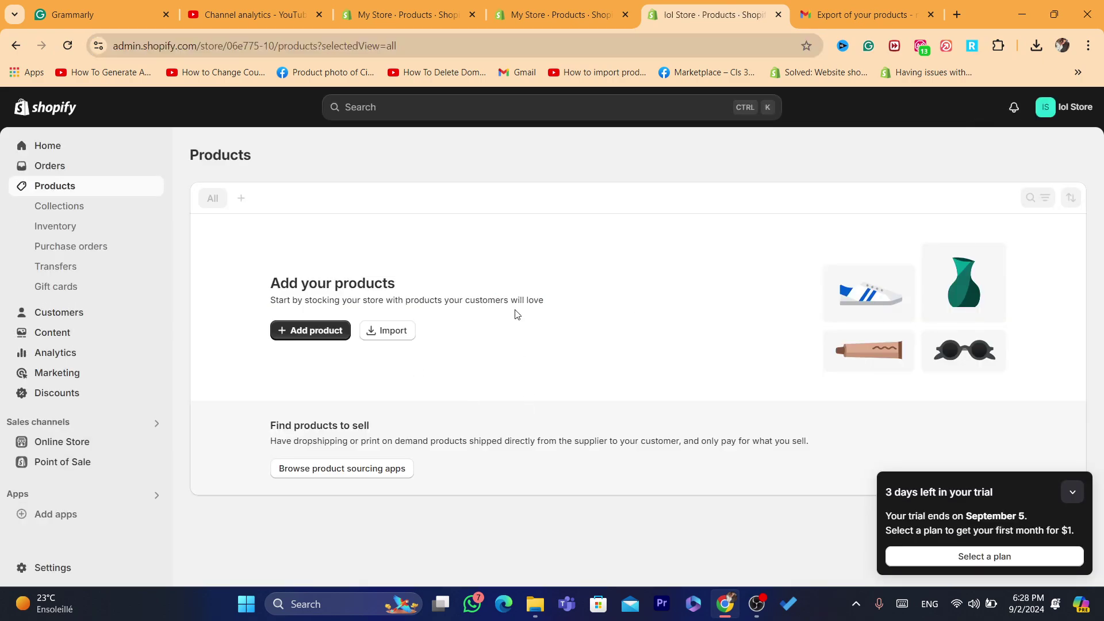
{"action": "left_click_drag", "start_coordinate": [261, 290], "coordinate": [515, 325]}
{"action": "left_click", "coordinate": [515, 325]}
- Switch back to My Store and show its Products list
{"action": "left_click", "coordinate": [1069, 107]}
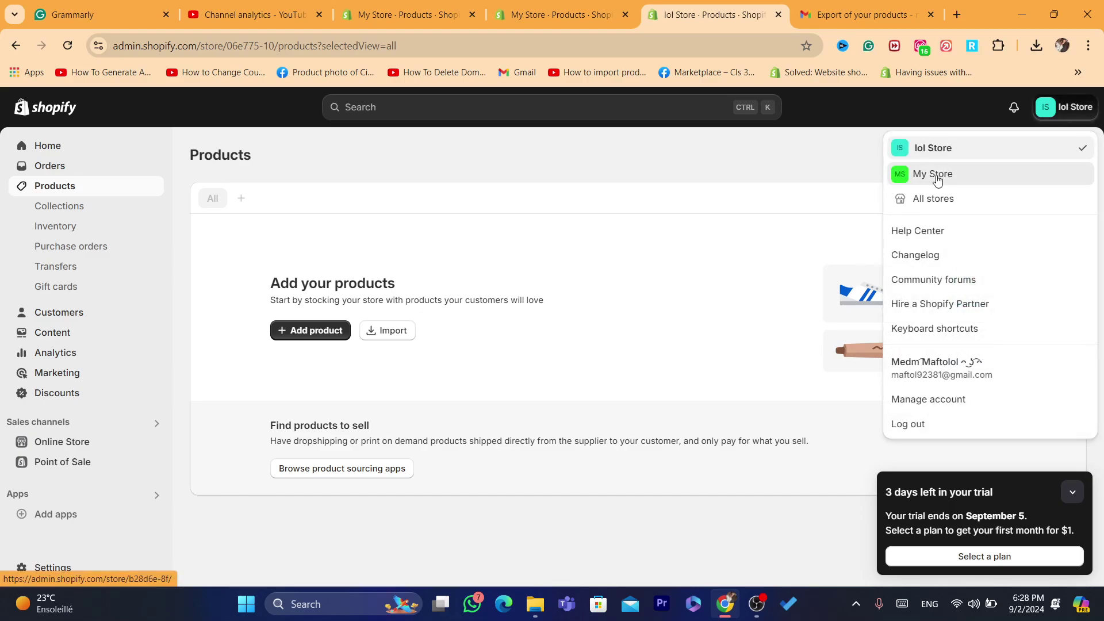
{"action": "left_click", "coordinate": [959, 173]}
{"action": "left_click", "coordinate": [757, 604]}
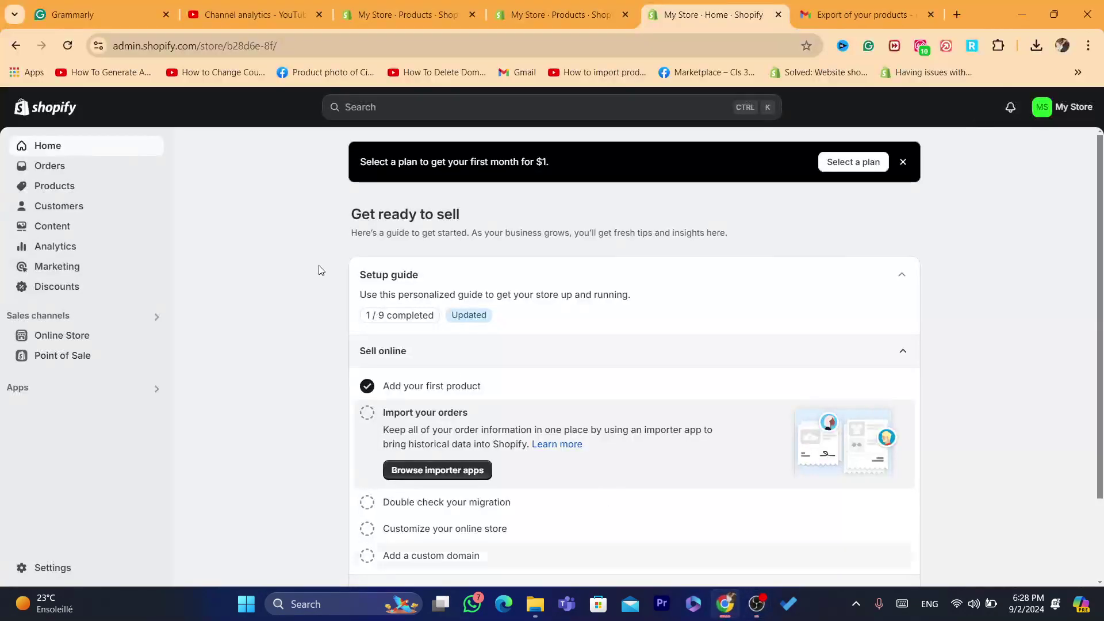
{"action": "left_click", "coordinate": [92, 189]}
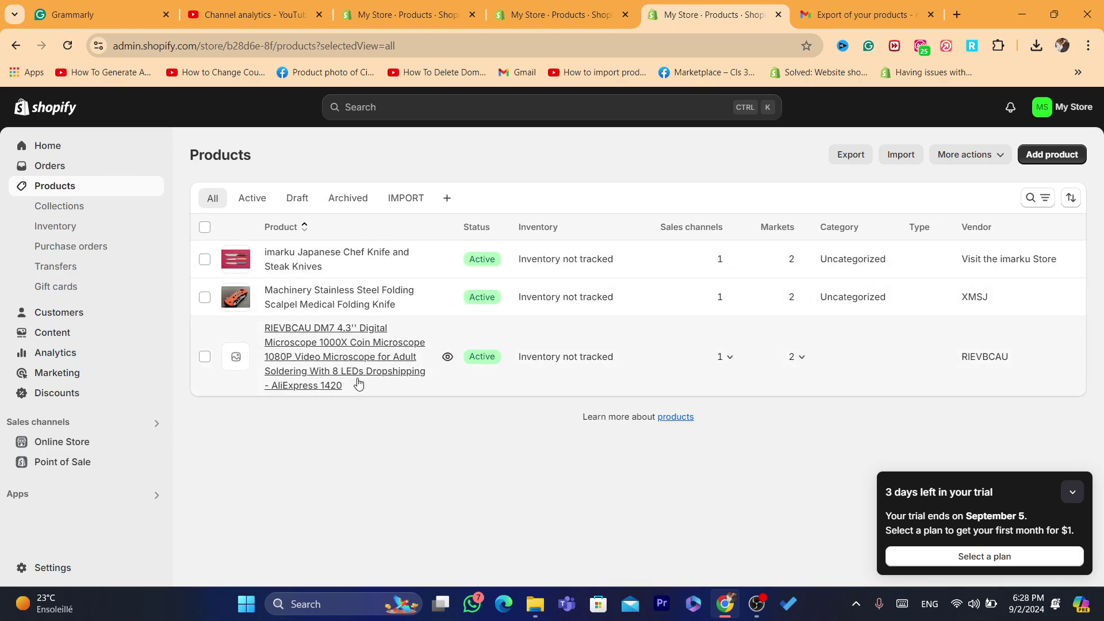
- Select all three products, minimize the trial banner, and dismiss the CSV import form
{"action": "left_click", "coordinate": [204, 227]}
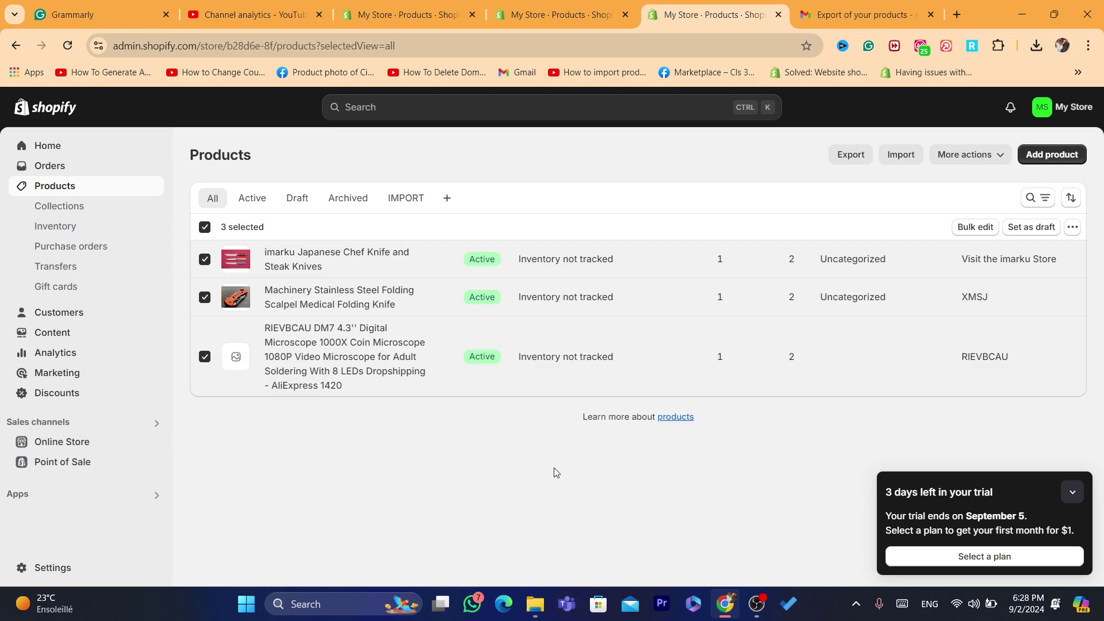
{"action": "left_click", "coordinate": [1071, 502]}
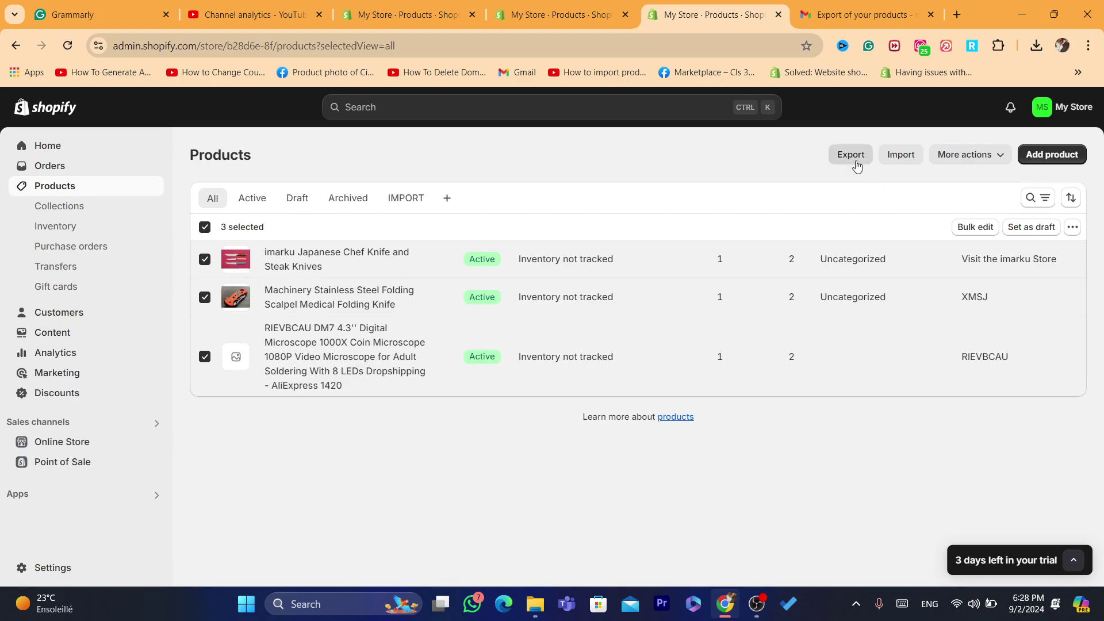
{"action": "left_click", "coordinate": [903, 158]}
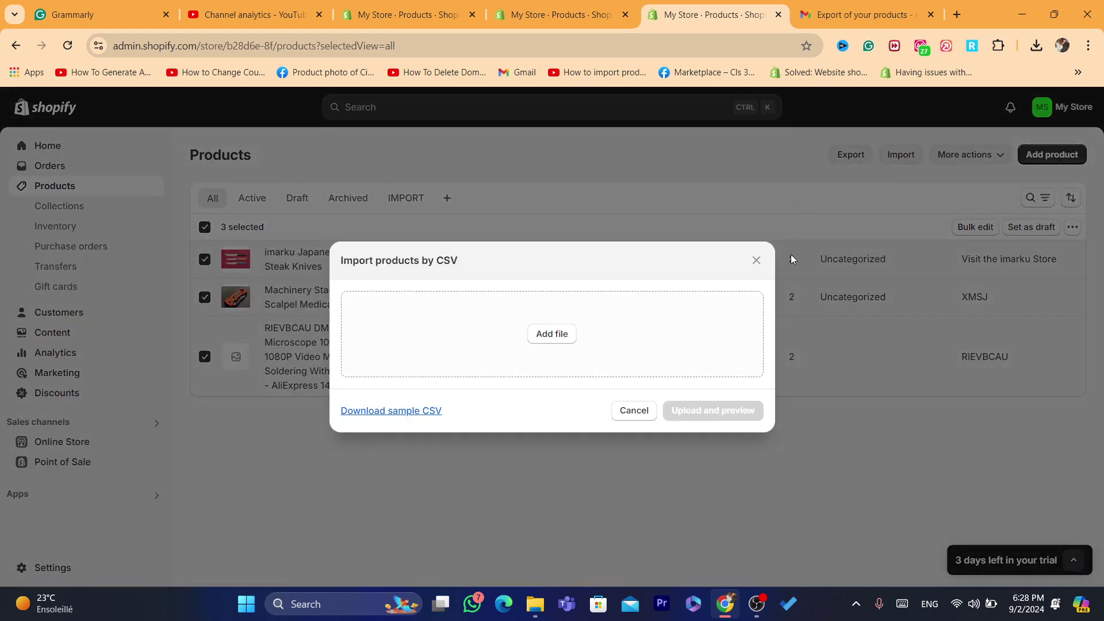
{"action": "left_click", "coordinate": [757, 261]}
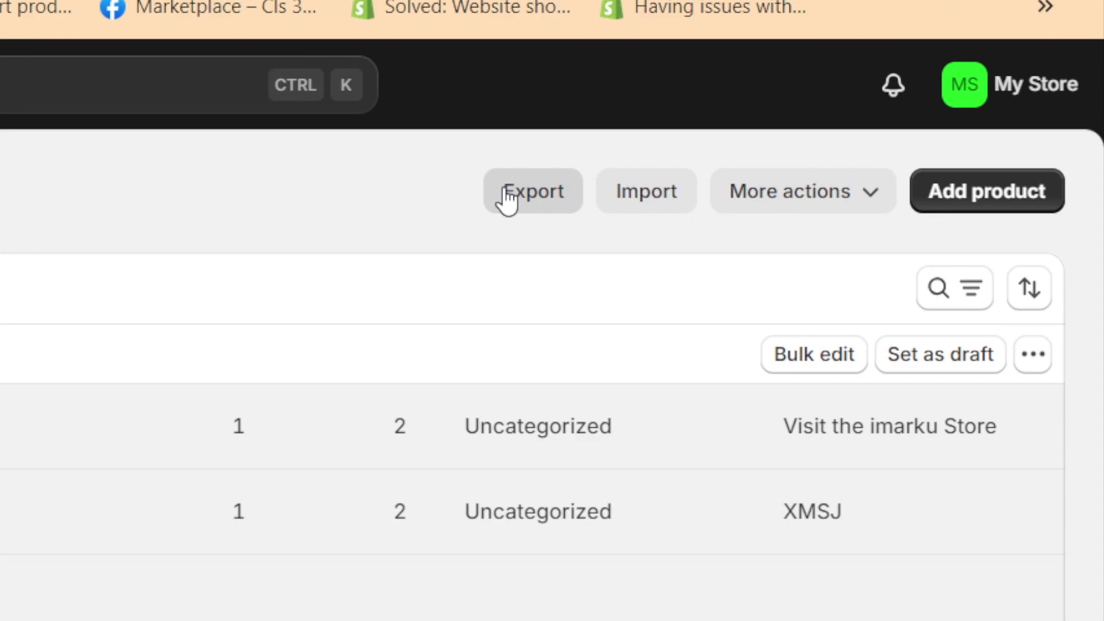
- Export All products as CSV for Excel, Numbers, or other spreadsheet programs
{"action": "left_click", "coordinate": [839, 156]}
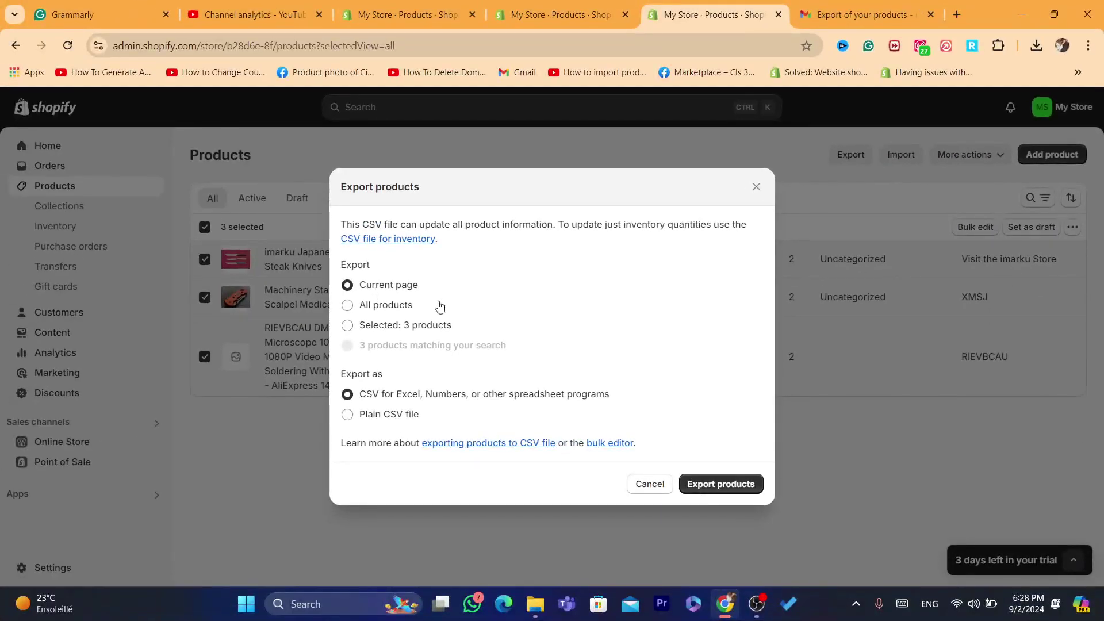
{"action": "left_click", "coordinate": [375, 309]}
{"action": "left_click", "coordinate": [364, 328]}
{"action": "left_click", "coordinate": [371, 311]}
{"action": "left_click", "coordinate": [699, 488]}
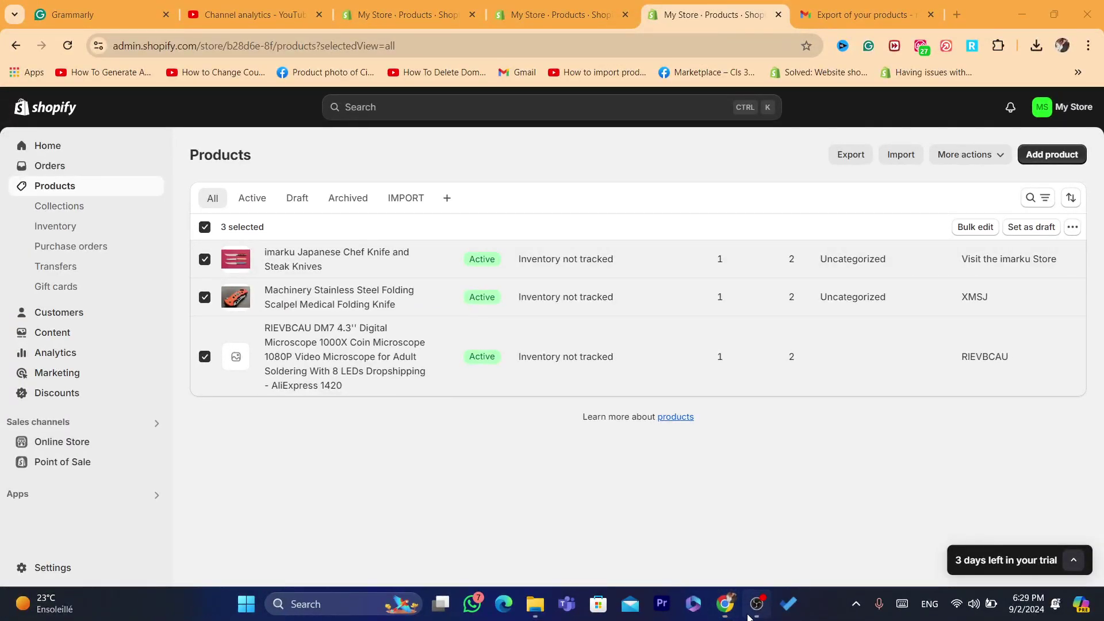
{"action": "left_click", "coordinate": [756, 604]}
{"action": "left_click", "coordinate": [725, 604]}
- Download products_export_1.csv from the 'Export of your products' email and drag it onto the desktop
{"action": "left_click", "coordinate": [869, 14]}
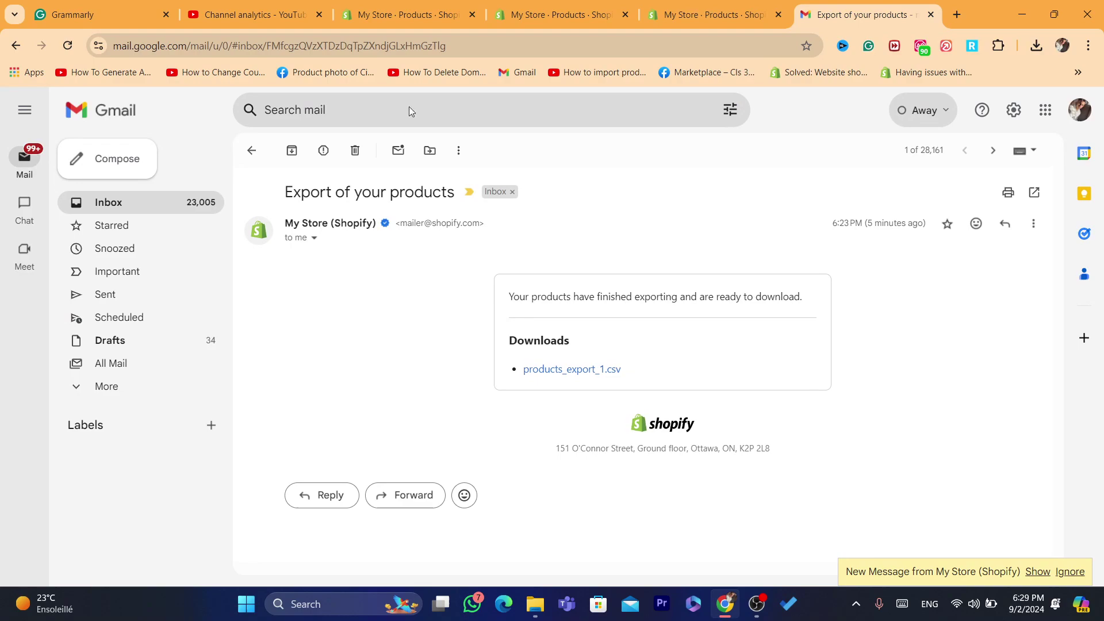
{"action": "left_click", "coordinate": [252, 151]}
{"action": "left_click", "coordinate": [472, 230]}
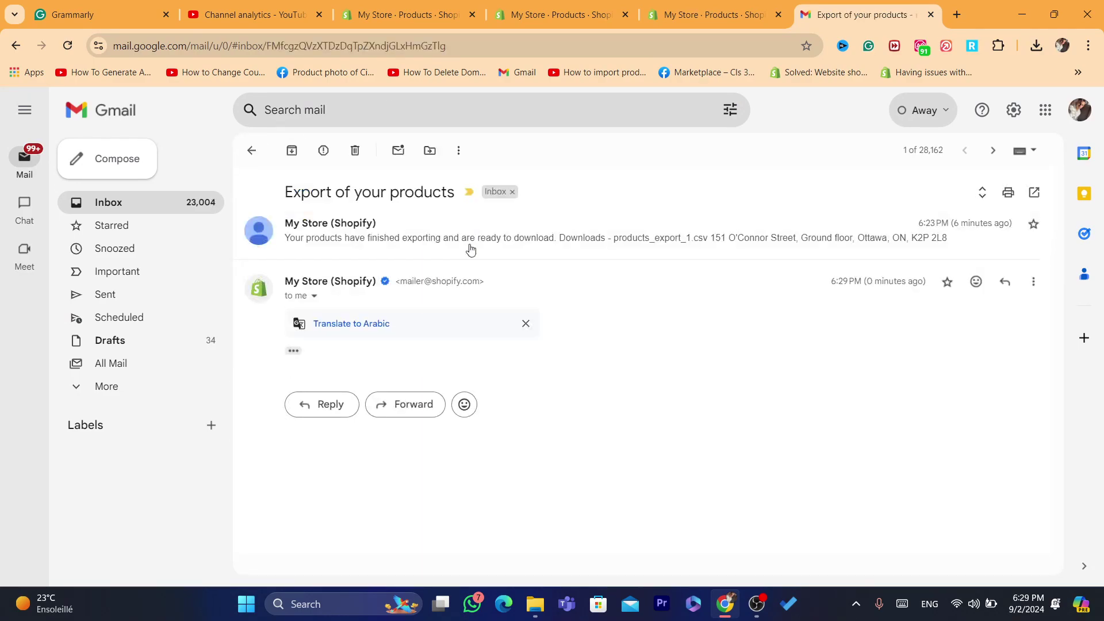
{"action": "left_click", "coordinate": [294, 351]}
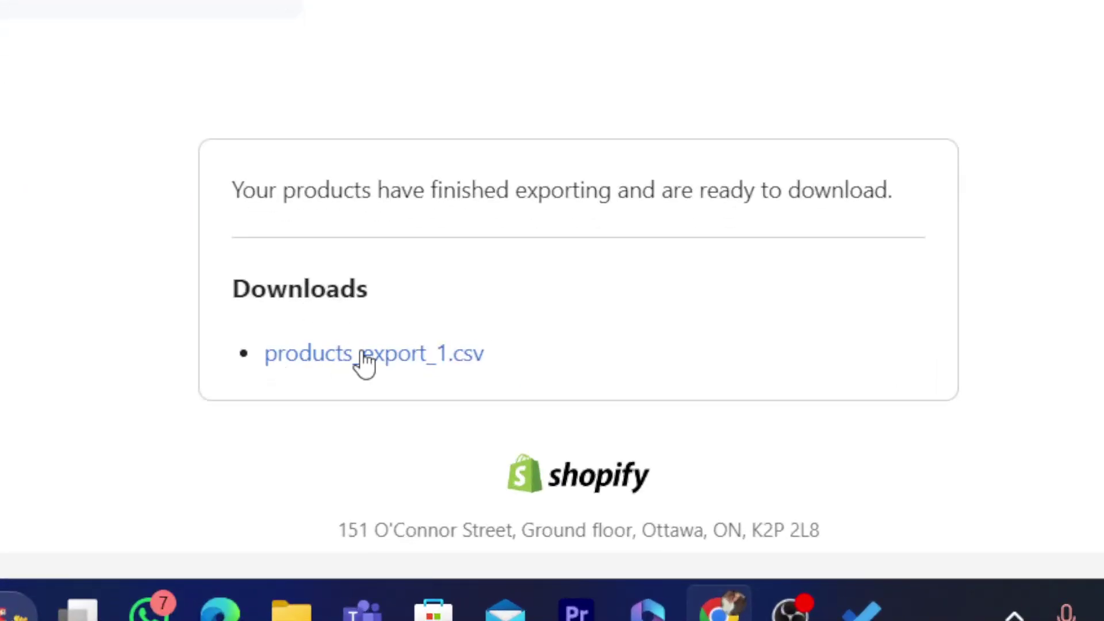
{"action": "left_click", "coordinate": [368, 368]}
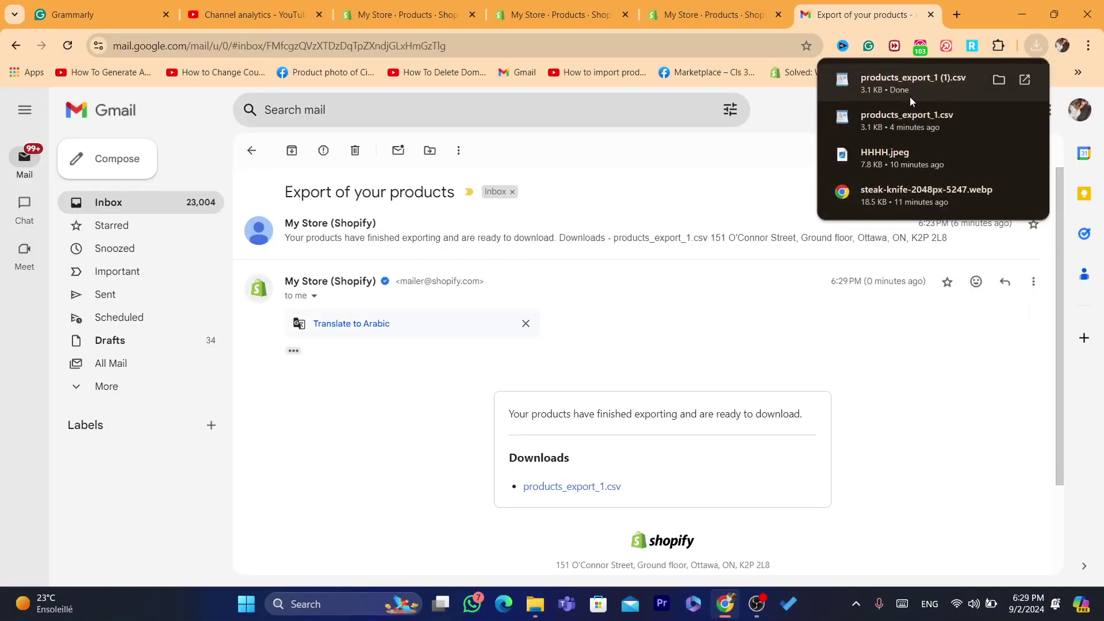
{"action": "left_click_drag", "start_coordinate": [914, 82], "coordinate": [468, 339]}
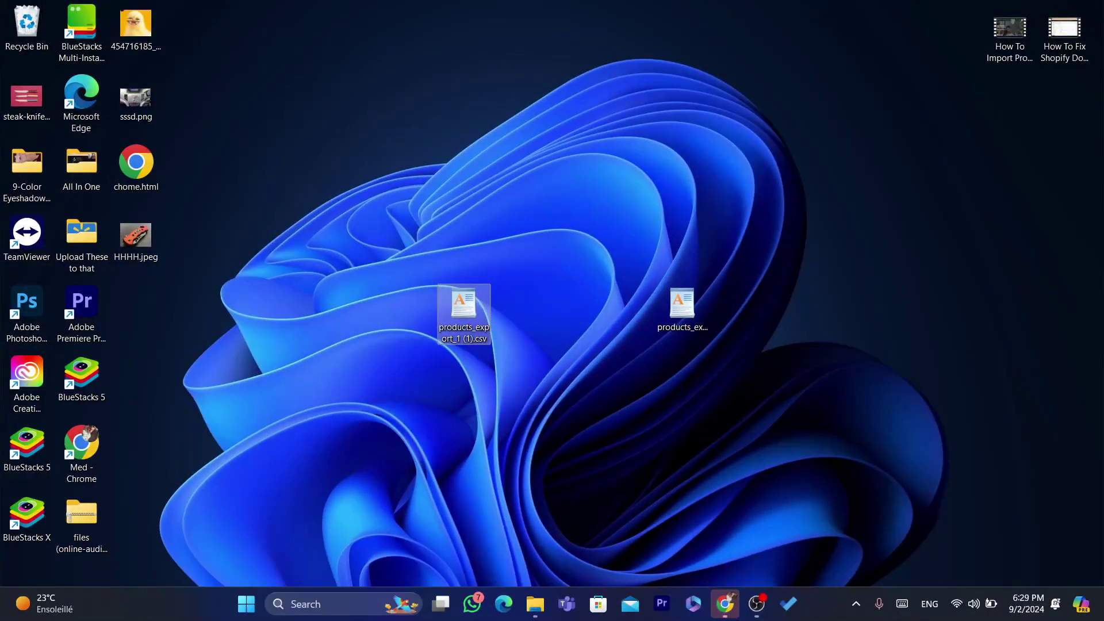
- Restore Chrome and return to the My Store · Products tab
{"action": "left_click", "coordinate": [755, 604]}
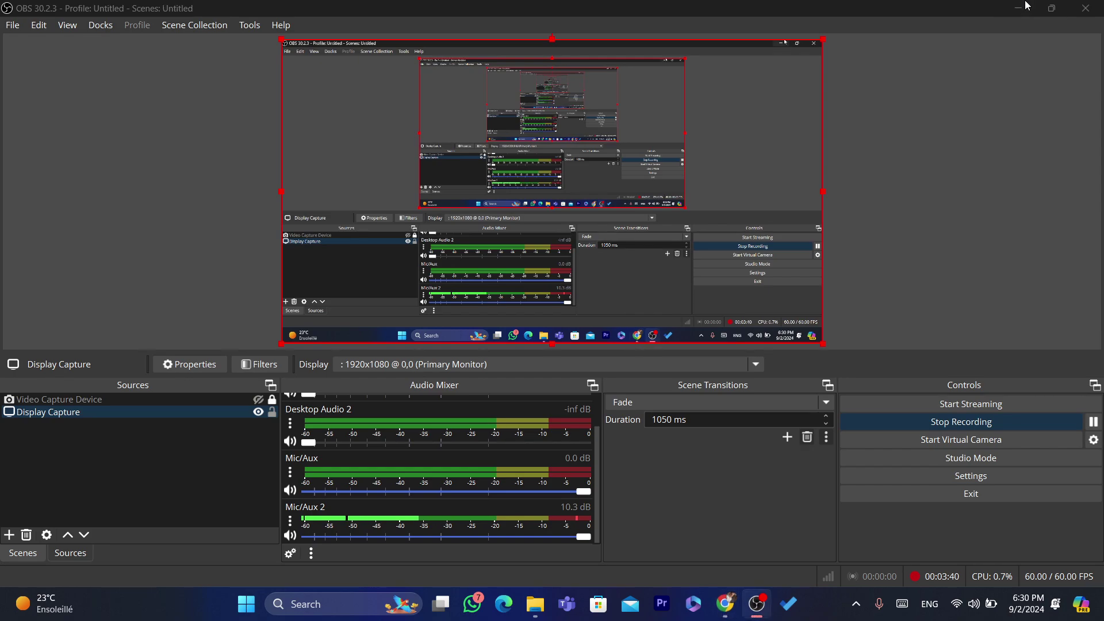
{"action": "left_click", "coordinate": [1019, 8]}
{"action": "left_click", "coordinate": [725, 604]}
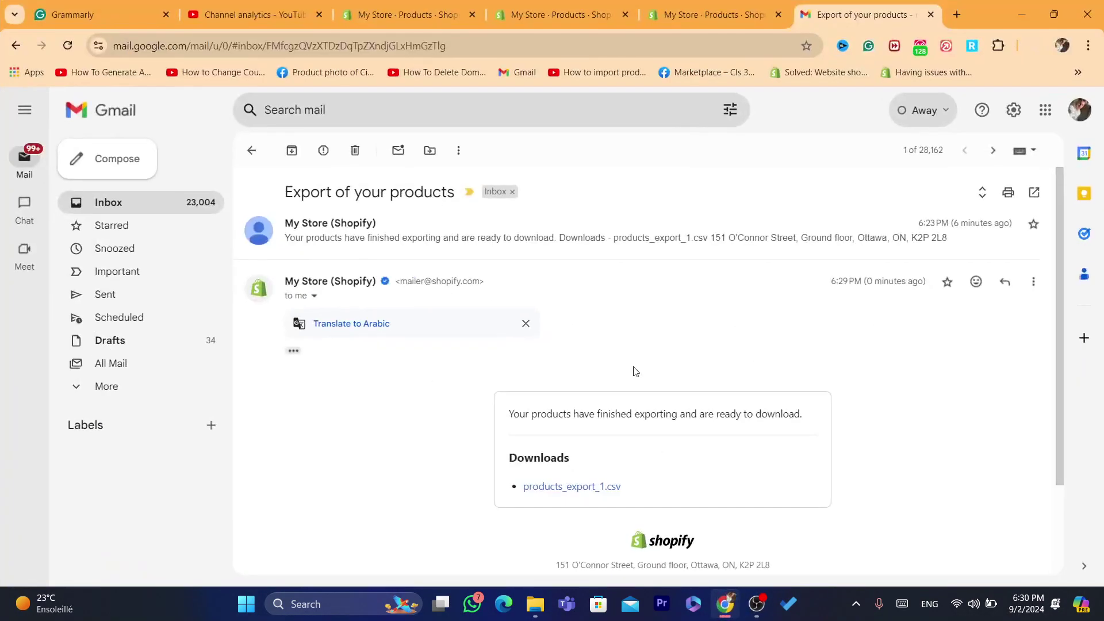
{"action": "left_click", "coordinate": [746, 5]}
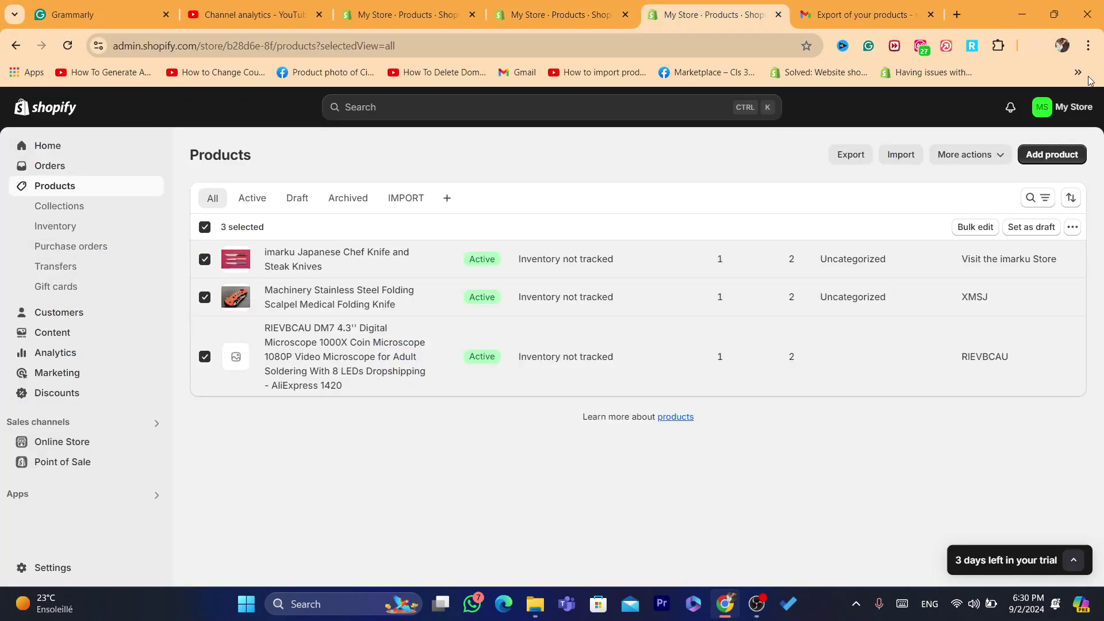
- Switch to lol Store and show its empty Products page
{"action": "left_click", "coordinate": [1064, 107]}
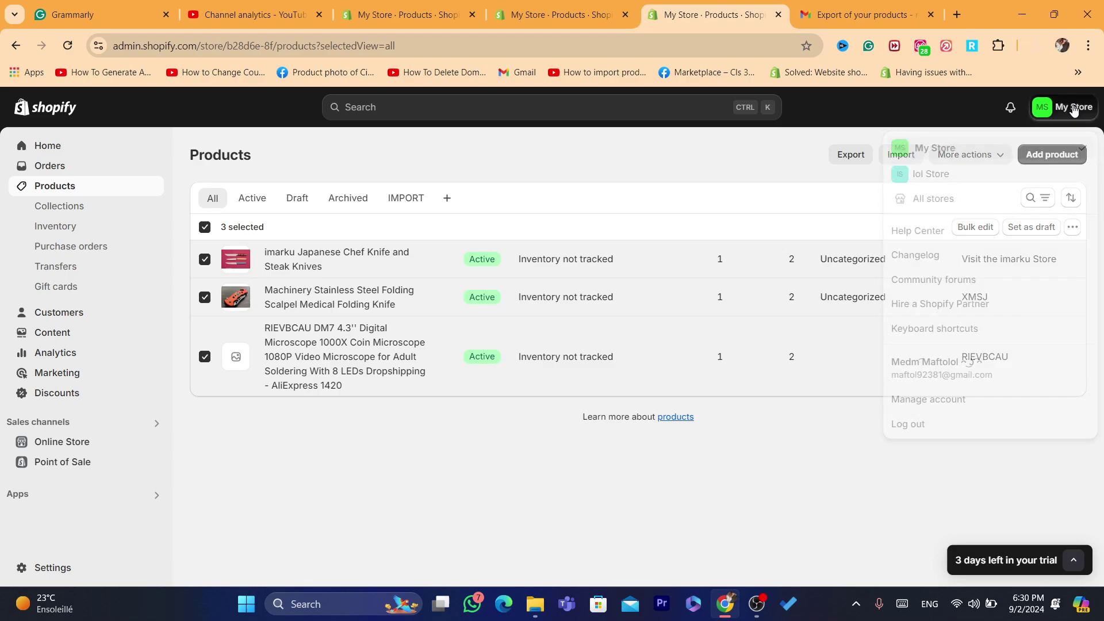
{"action": "left_click", "coordinate": [939, 172]}
{"action": "left_click", "coordinate": [676, 41]}
{"action": "left_click", "coordinate": [676, 41]}
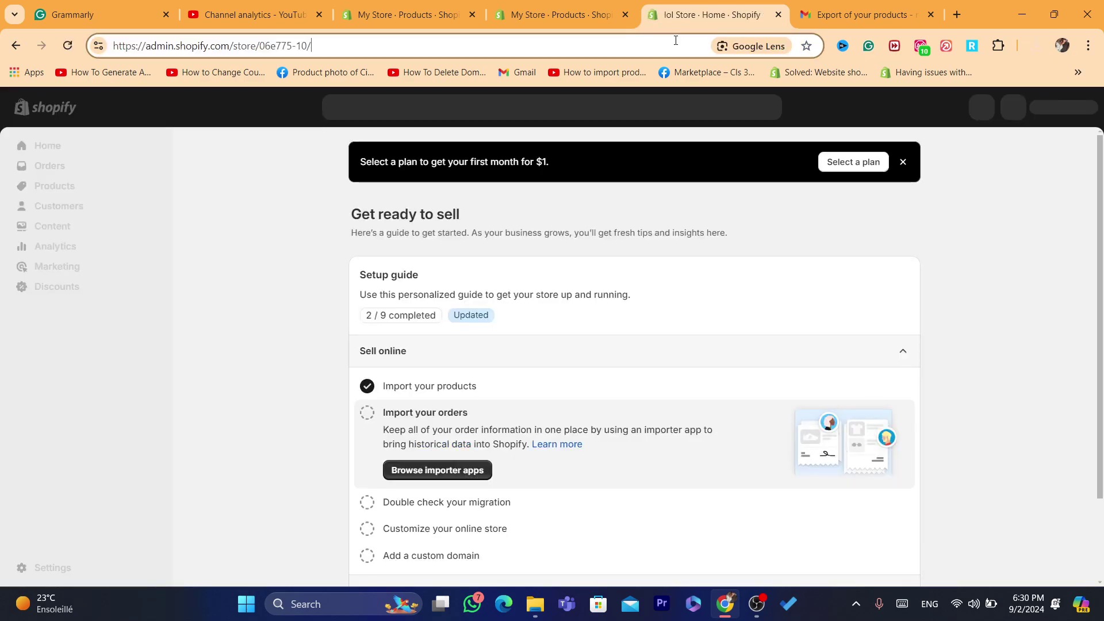
{"action": "left_click", "coordinate": [26, 186]}
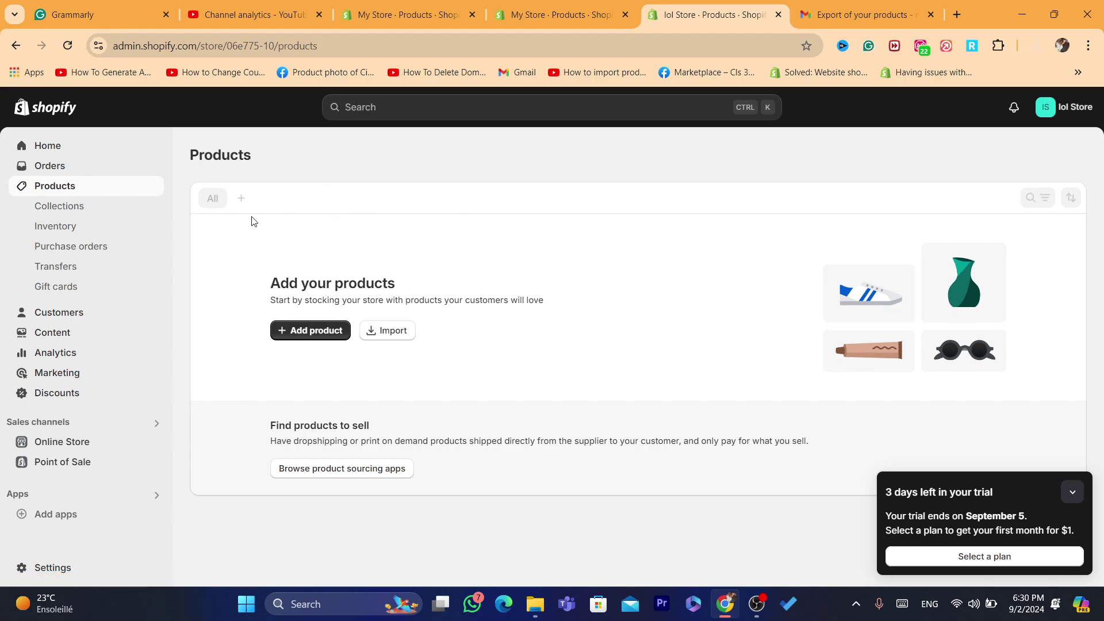
- Highlight text on the empty Products page's add or import prompt
{"action": "left_click_drag", "start_coordinate": [219, 288], "coordinate": [661, 364]}
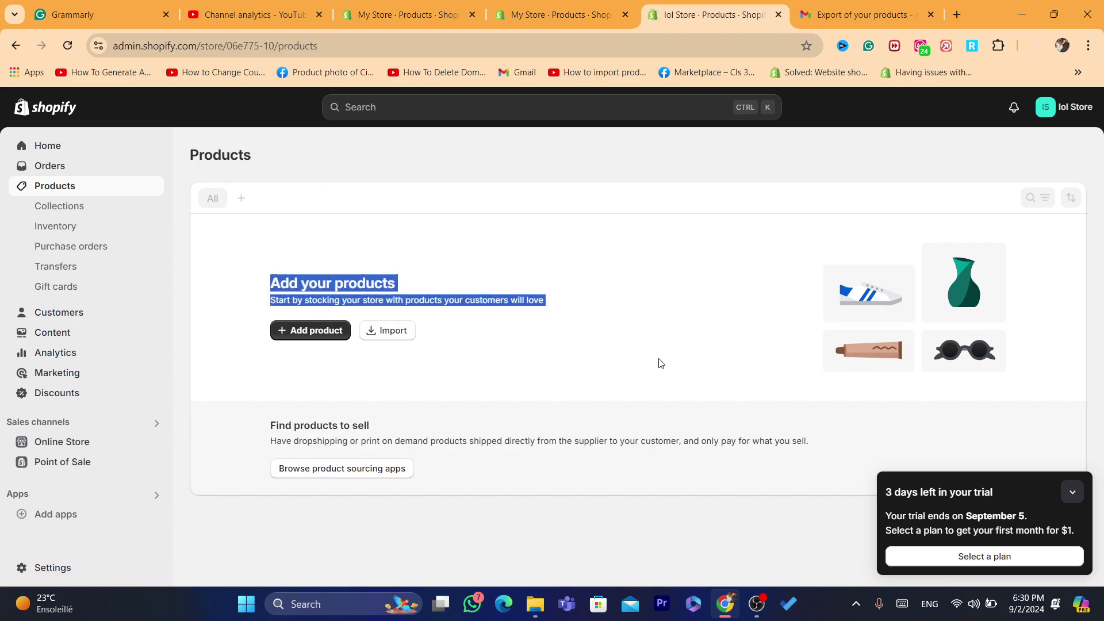
{"action": "left_click", "coordinate": [660, 364]}
{"action": "left_click_drag", "start_coordinate": [250, 266], "coordinate": [604, 349]}
{"action": "left_click", "coordinate": [606, 350]}
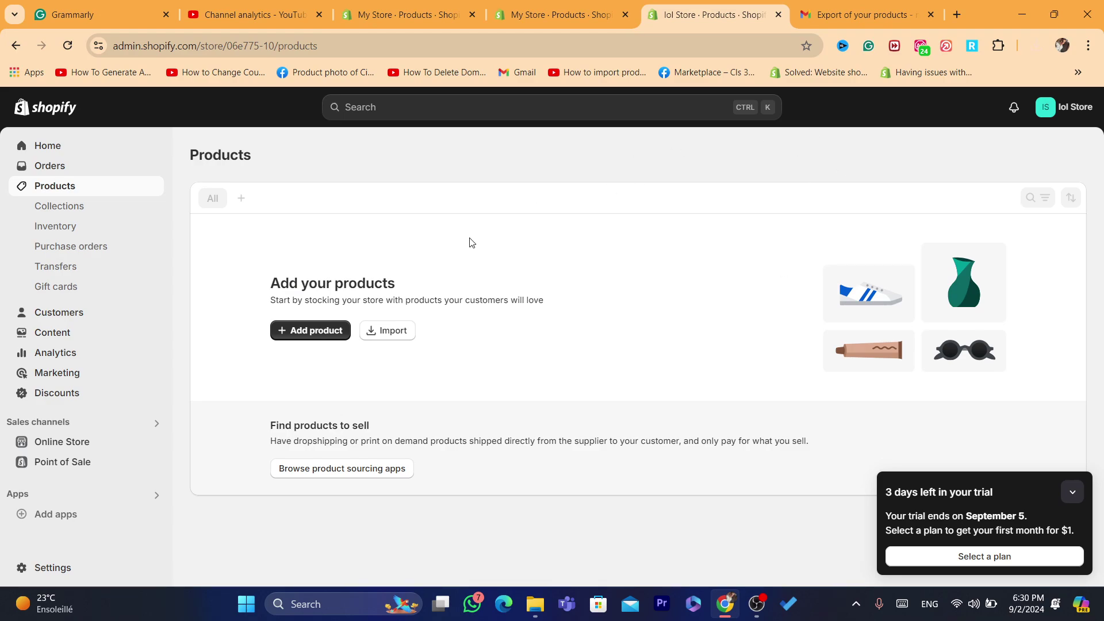
{"action": "left_click_drag", "start_coordinate": [190, 145], "coordinate": [290, 171]}
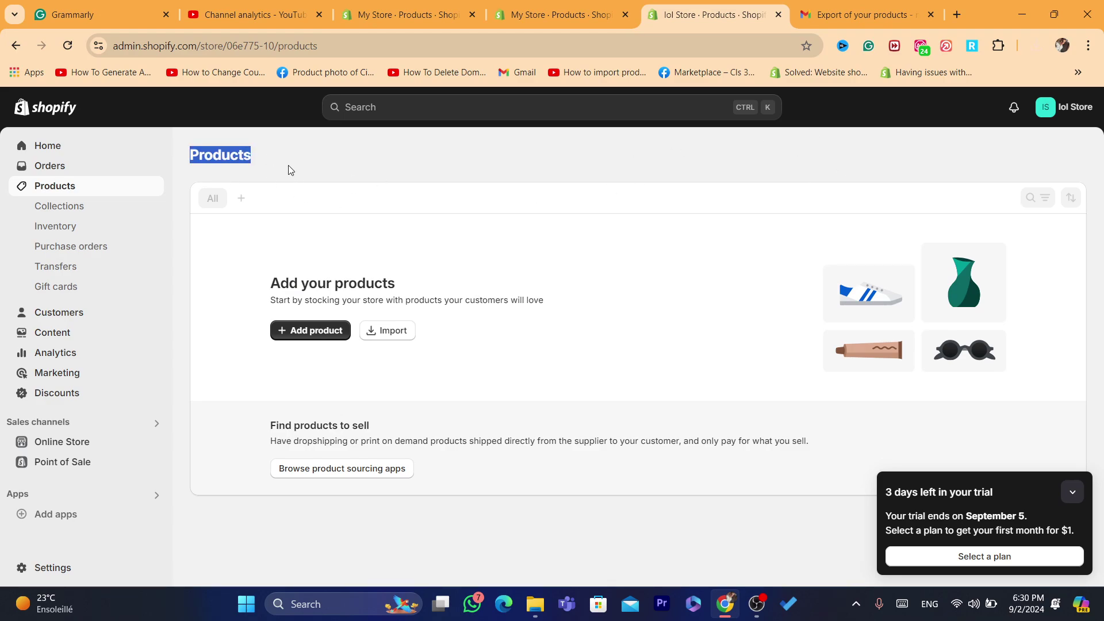
{"action": "left_click", "coordinate": [307, 177]}
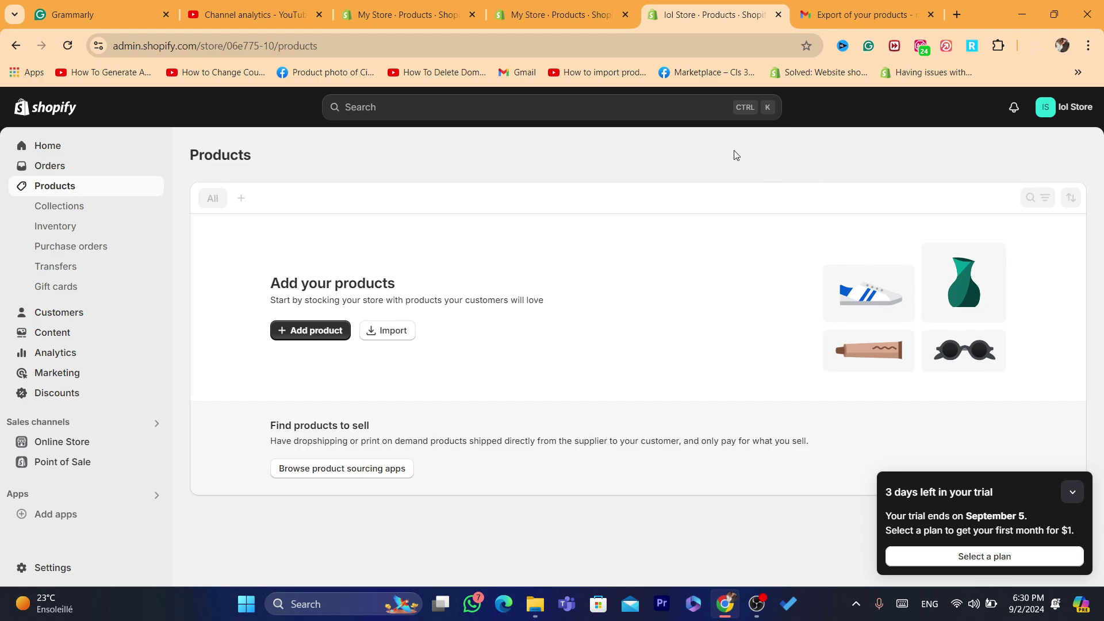
- Import products_export_1 (1).csv into lol Store after previewing the upload
{"action": "left_click", "coordinate": [381, 333]}
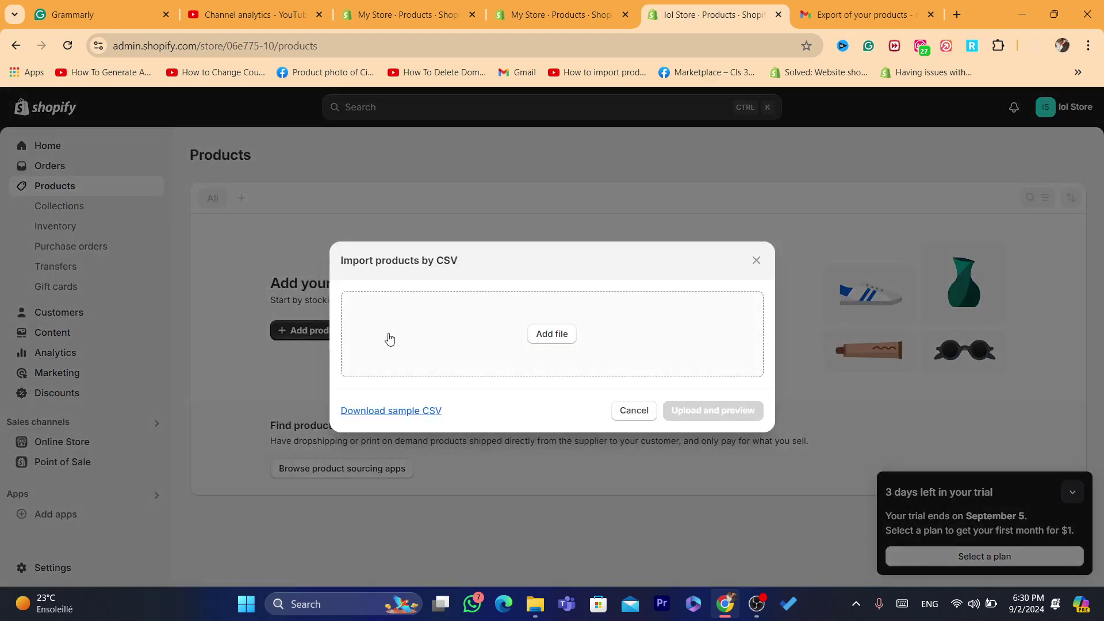
{"action": "left_click", "coordinate": [553, 344]}
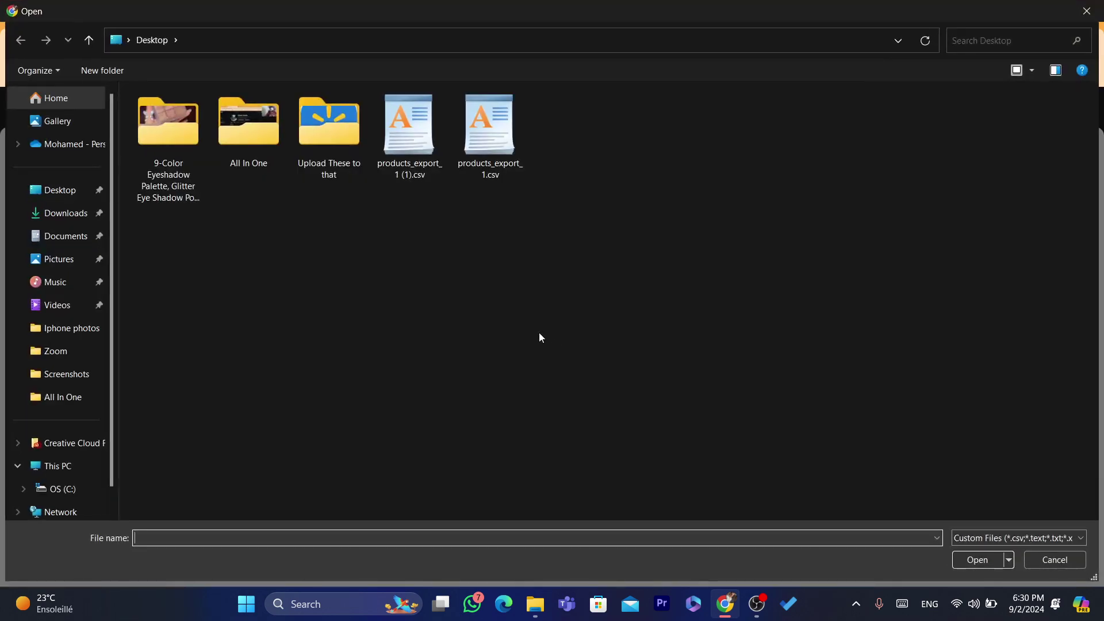
{"action": "double_click", "coordinate": [405, 132]}
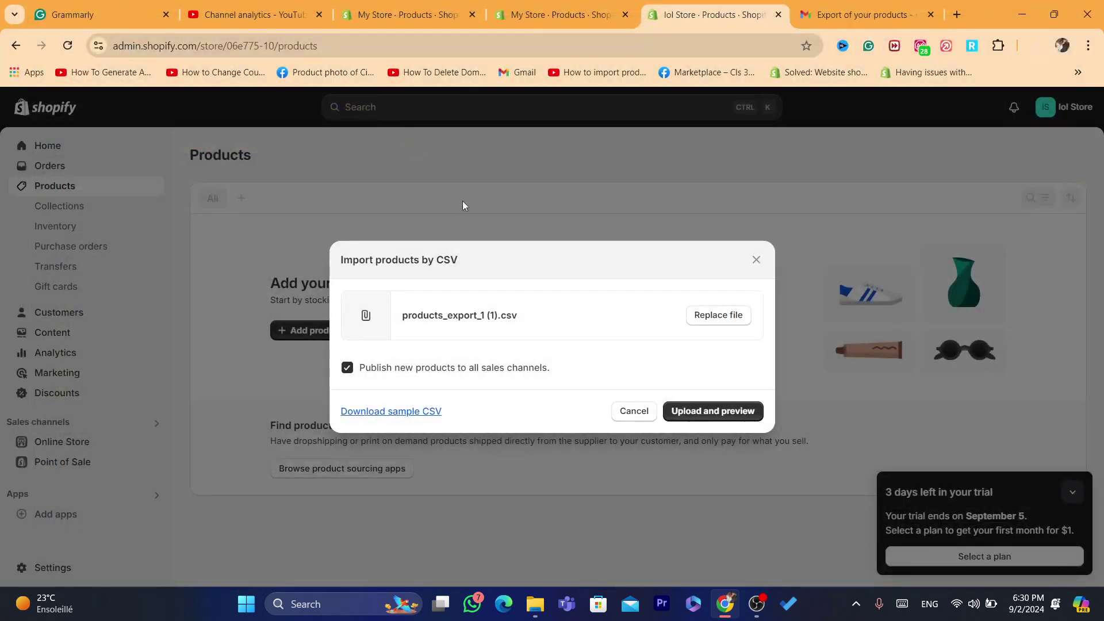
{"action": "left_click", "coordinate": [710, 411]}
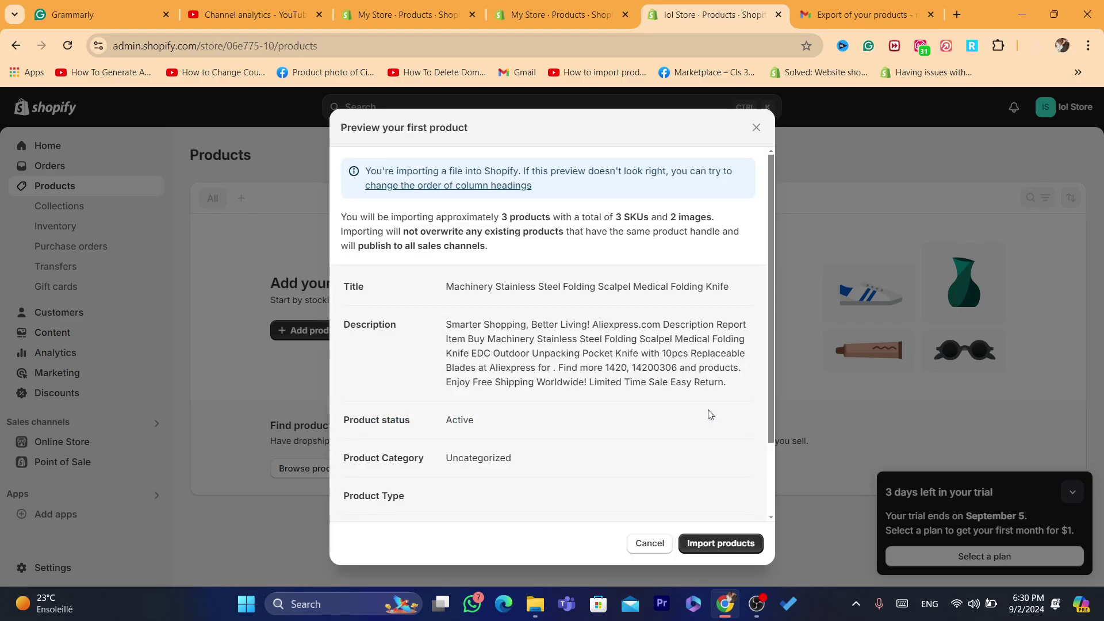
{"action": "left_click", "coordinate": [717, 553]}
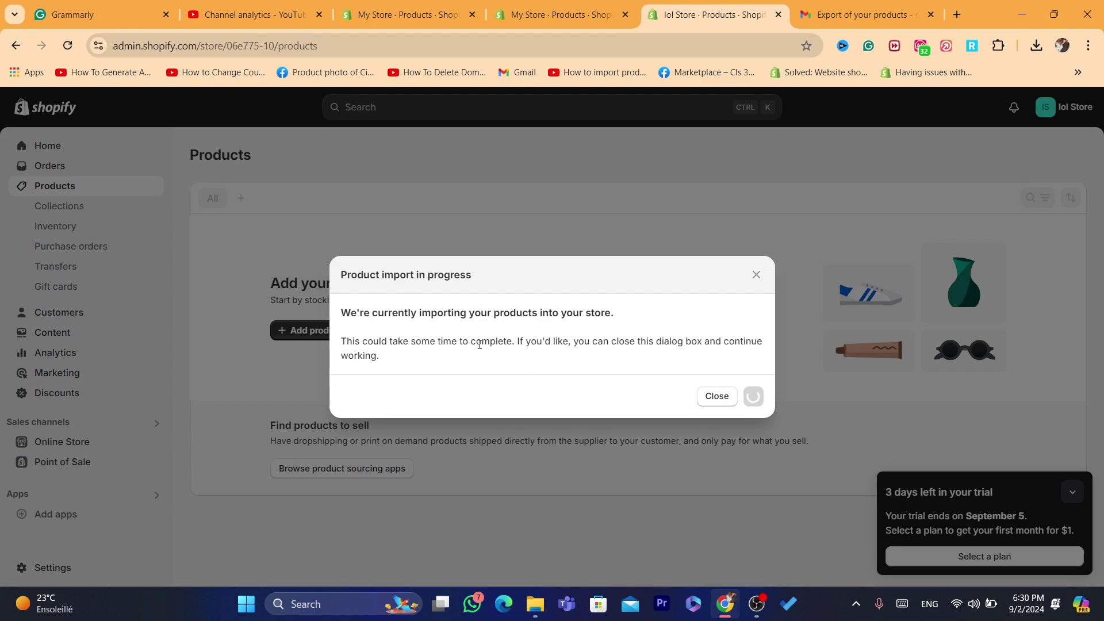
{"action": "mouse_move", "coordinate": [738, 605]}
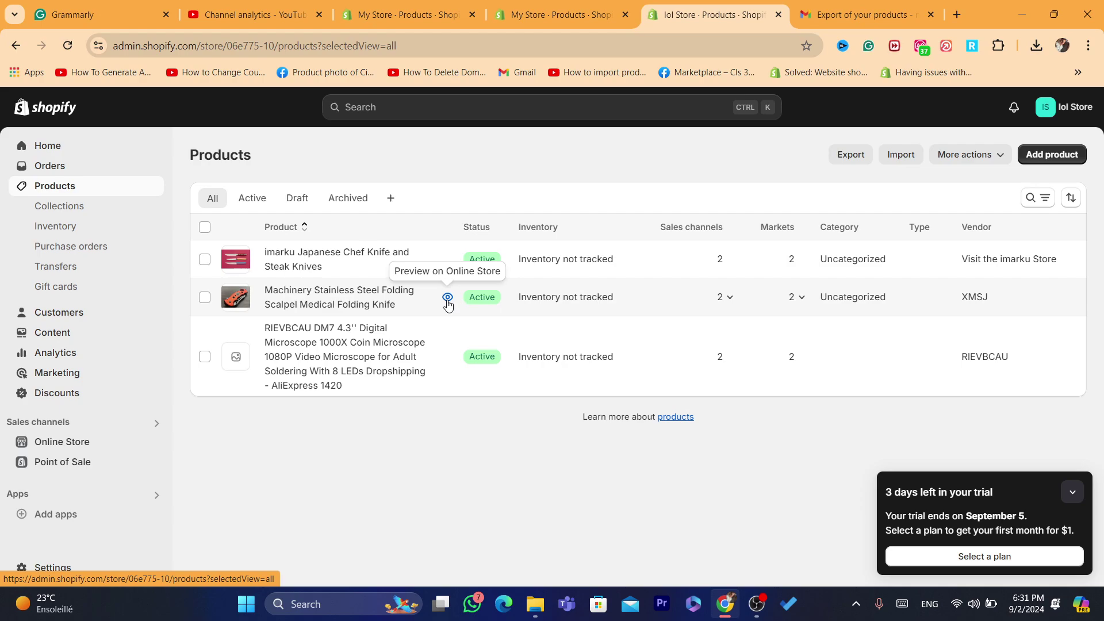
- Preview the Machinery Stainless Steel Folding Scalpel on the storefront and scroll its product page
{"action": "left_click", "coordinate": [448, 297]}
{"action": "left_click", "coordinate": [607, 46]}
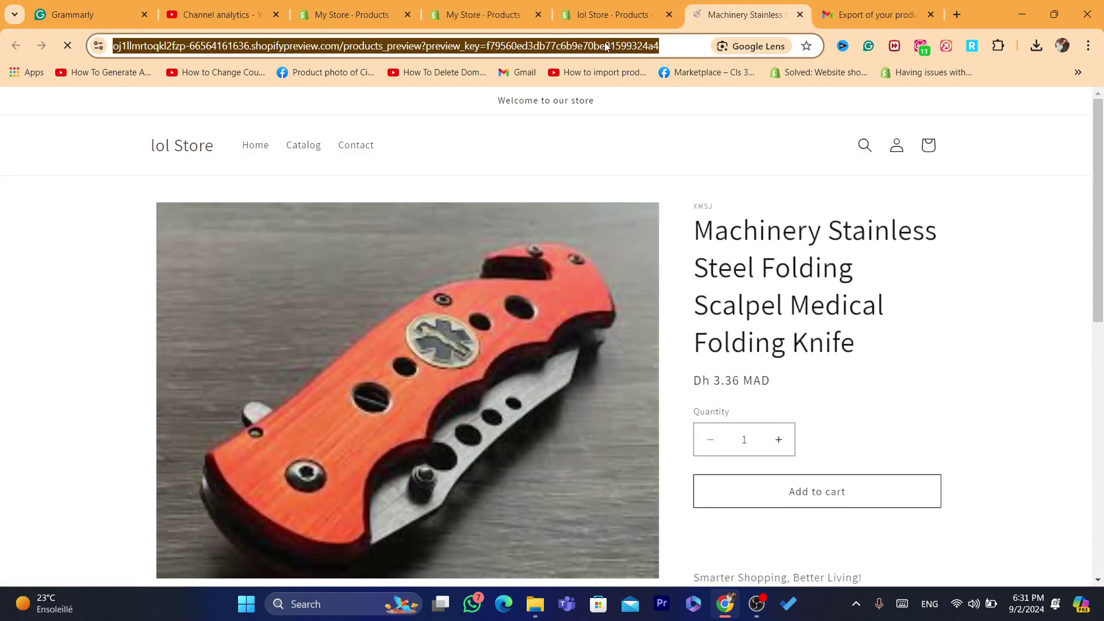
{"action": "left_click_drag", "start_coordinate": [1100, 163], "coordinate": [1100, 378]}
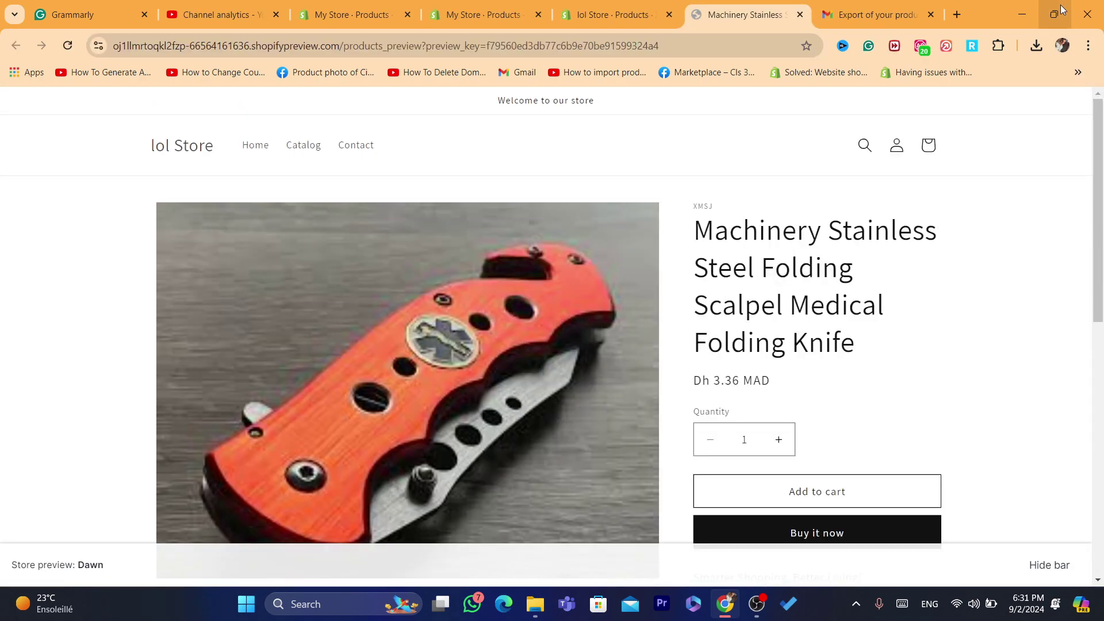
{"action": "left_click", "coordinate": [616, 14]}
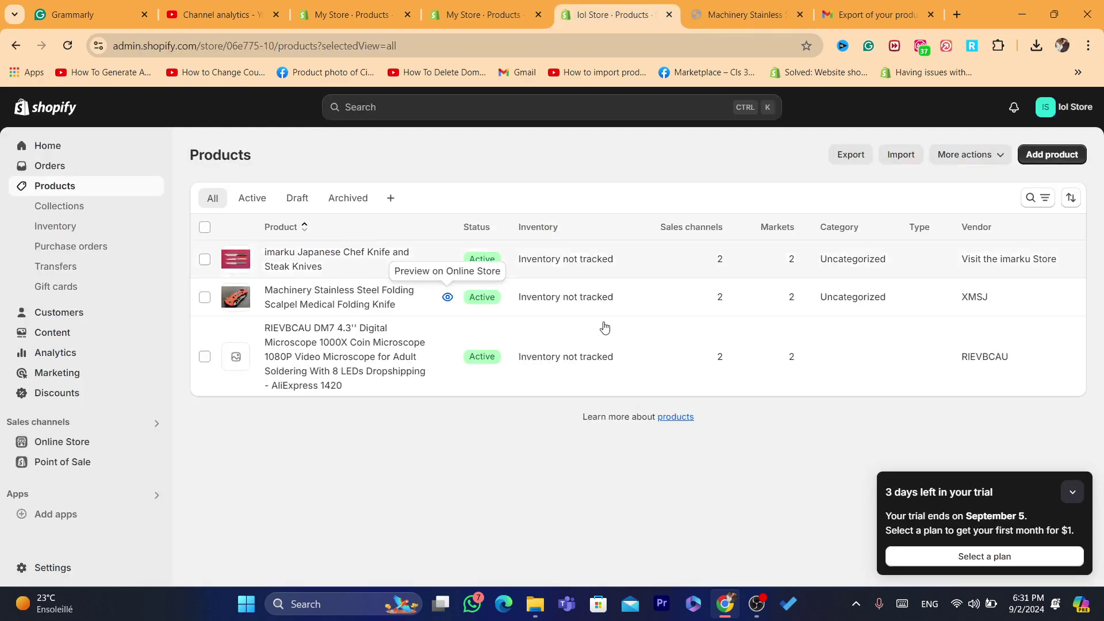
- Revisit the storefront preview, then return to lol Store's Products list
{"action": "double_click", "coordinate": [211, 149]}
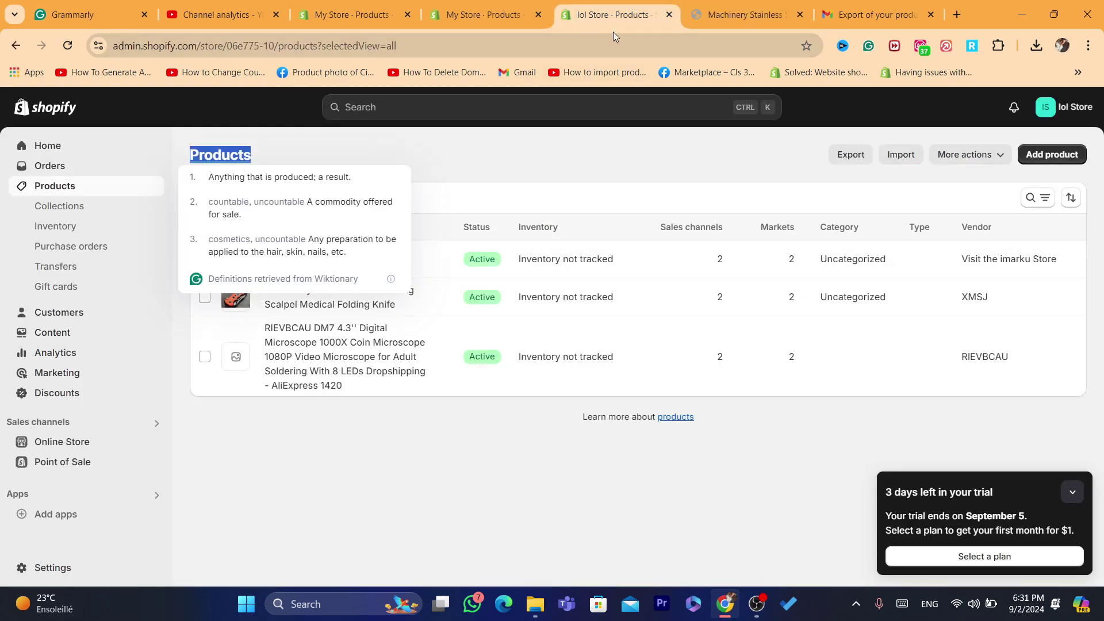
{"action": "left_click", "coordinate": [554, 187]}
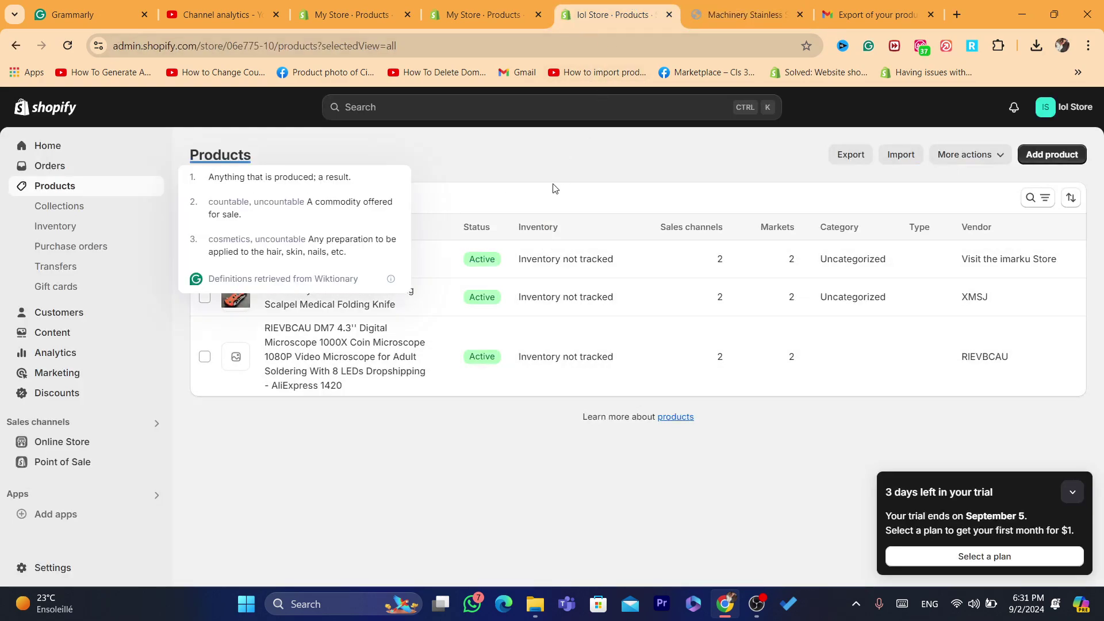
{"action": "left_click", "coordinate": [640, 41]}
{"action": "left_click", "coordinate": [736, 14]}
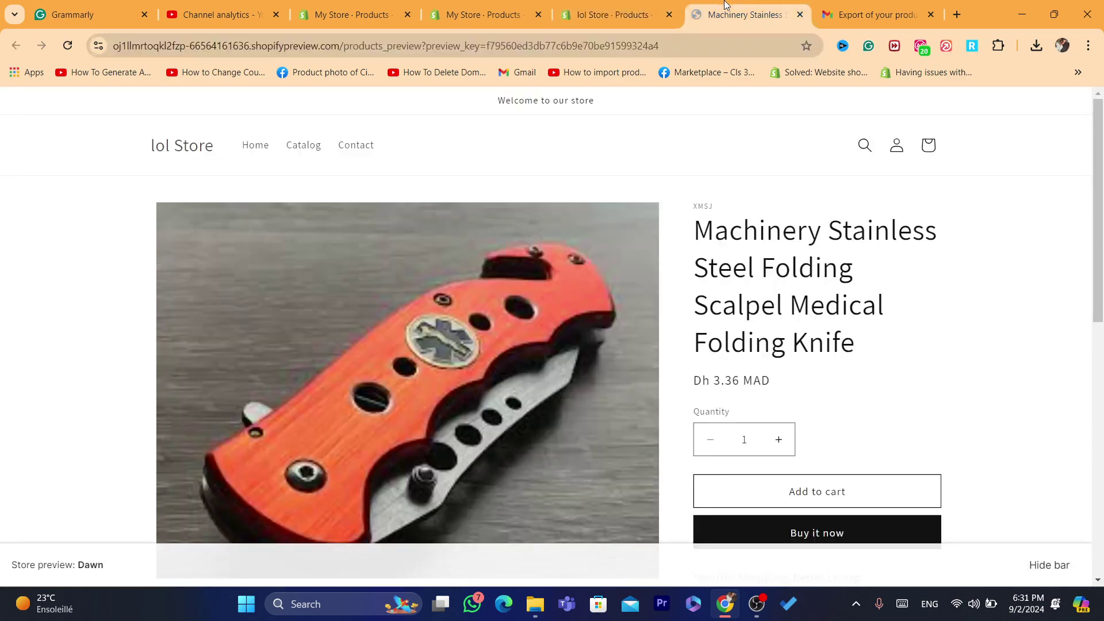
{"action": "left_click", "coordinate": [615, 15]}
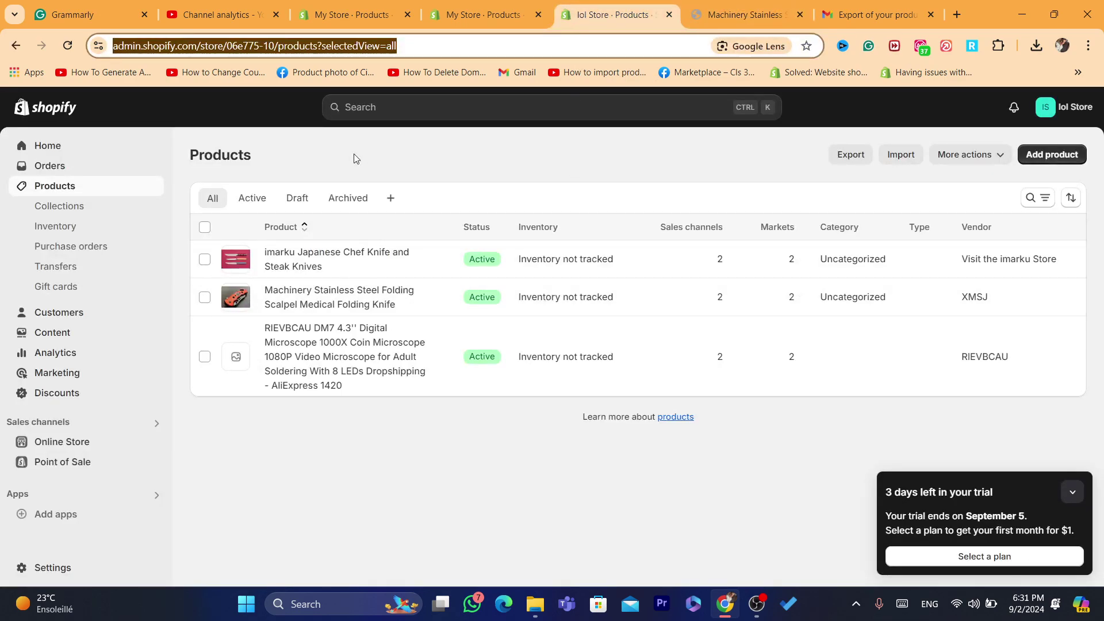